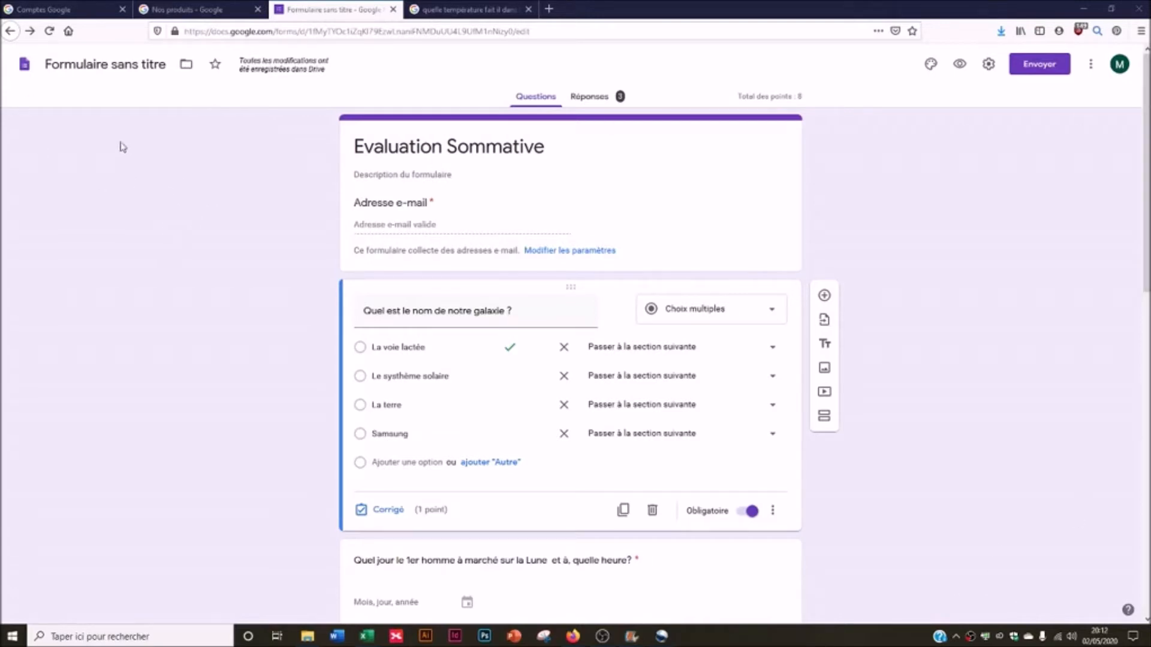
- Select the galaxy question for editing
left_click(549, 100)
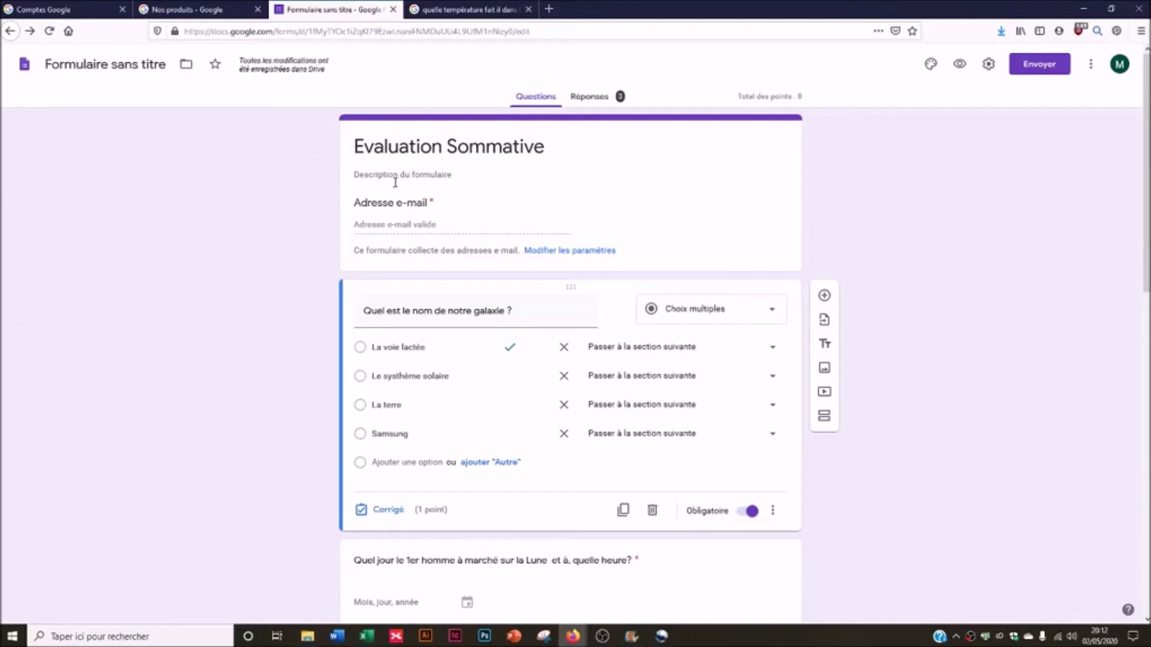
left_click(413, 231)
left_click(353, 339)
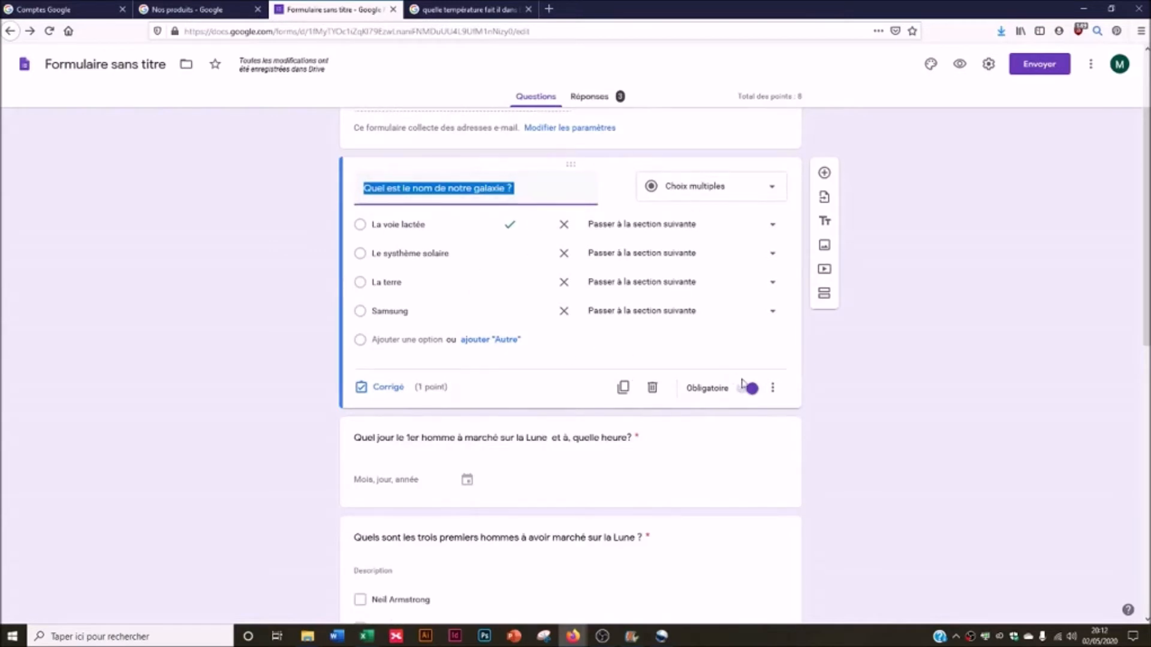
- Keep quiz mode on, release grades later after manual review, and keep missed questions visible
left_click(990, 65)
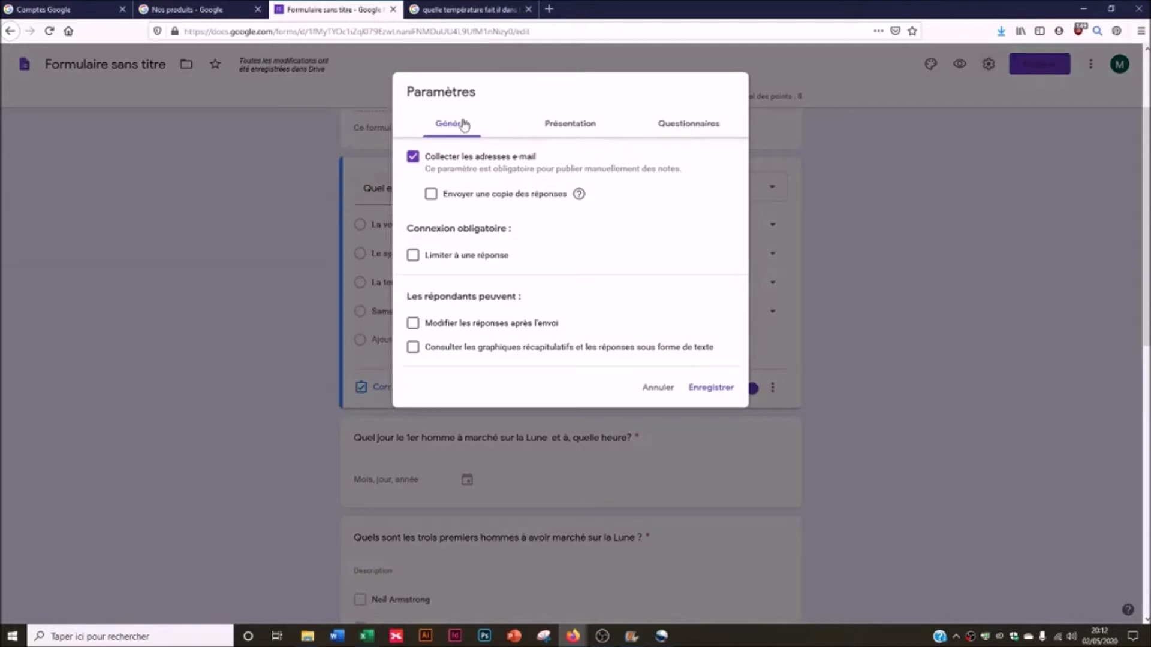
left_click(699, 122)
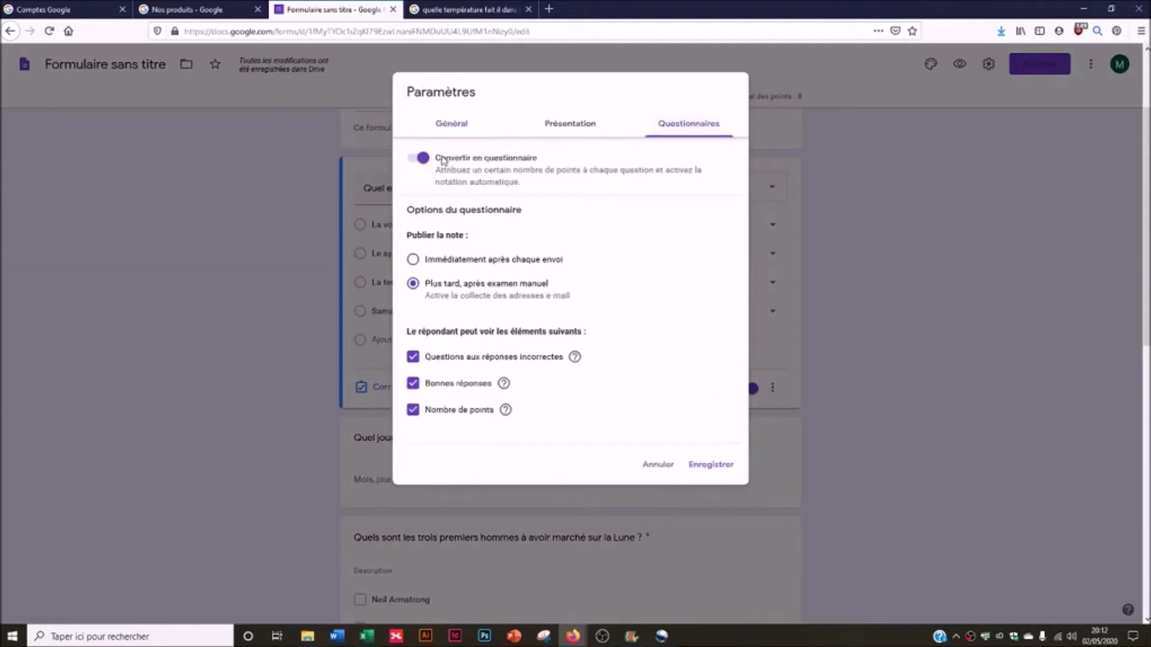
left_click(417, 161)
left_click(420, 159)
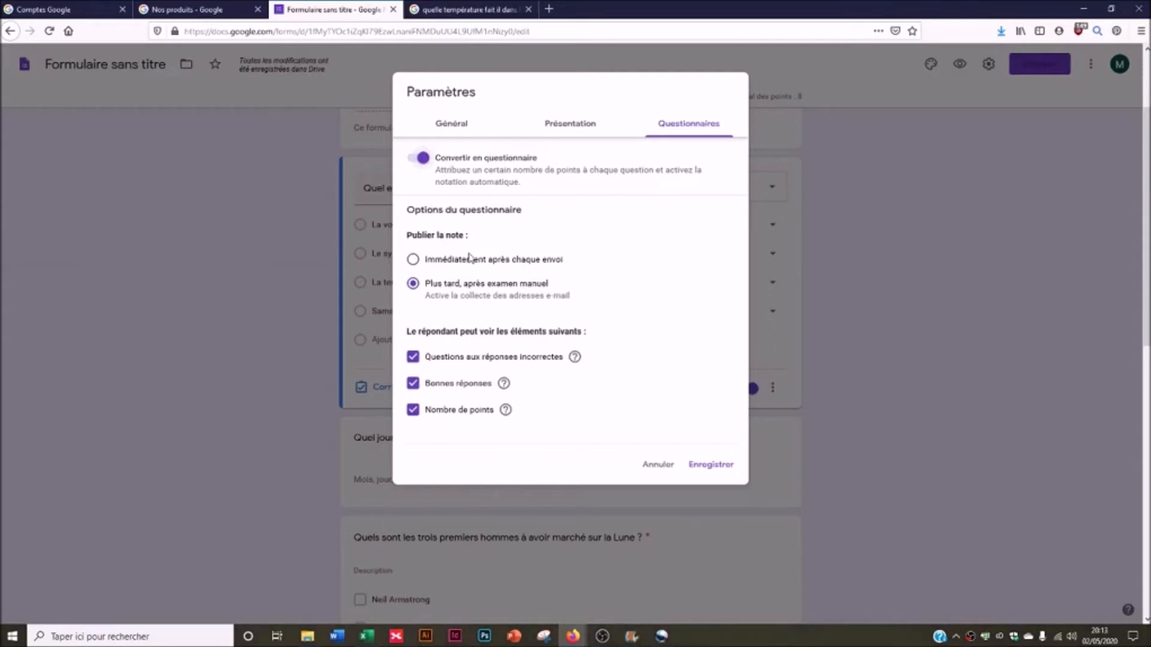
left_click(412, 260)
left_click(413, 286)
left_click(413, 357)
left_click(413, 384)
- Save the quiz settings and review the galaxy question's four answer options
left_click(711, 466)
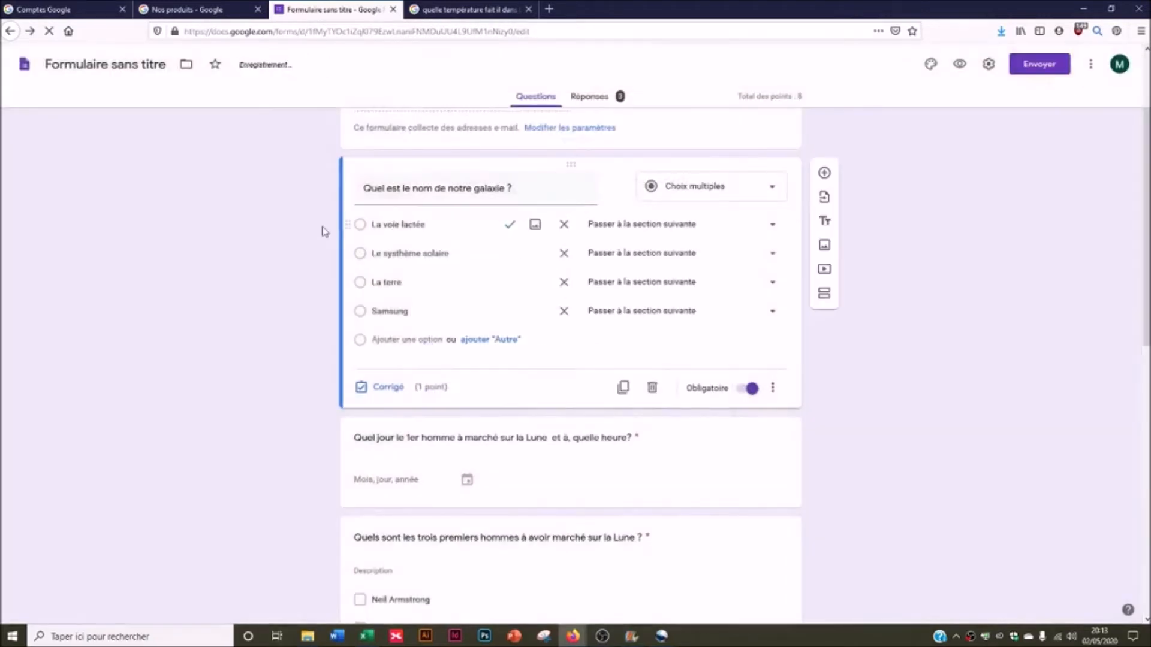
left_click(404, 171)
left_click(407, 226)
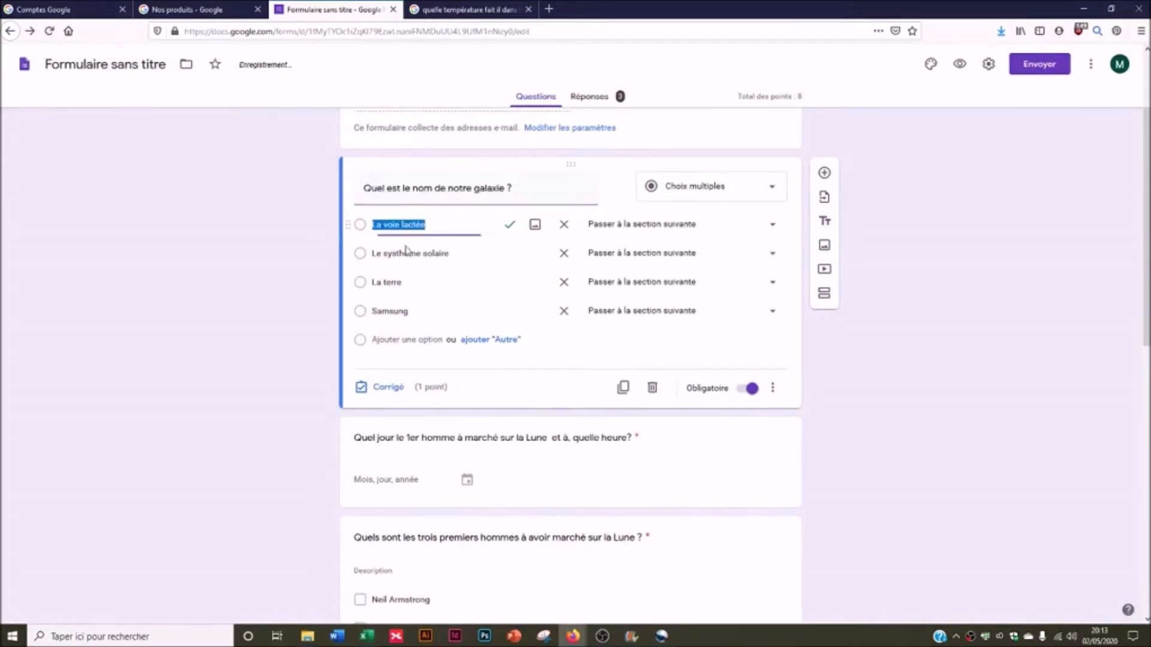
left_click(404, 253)
left_click(402, 282)
left_click(405, 309)
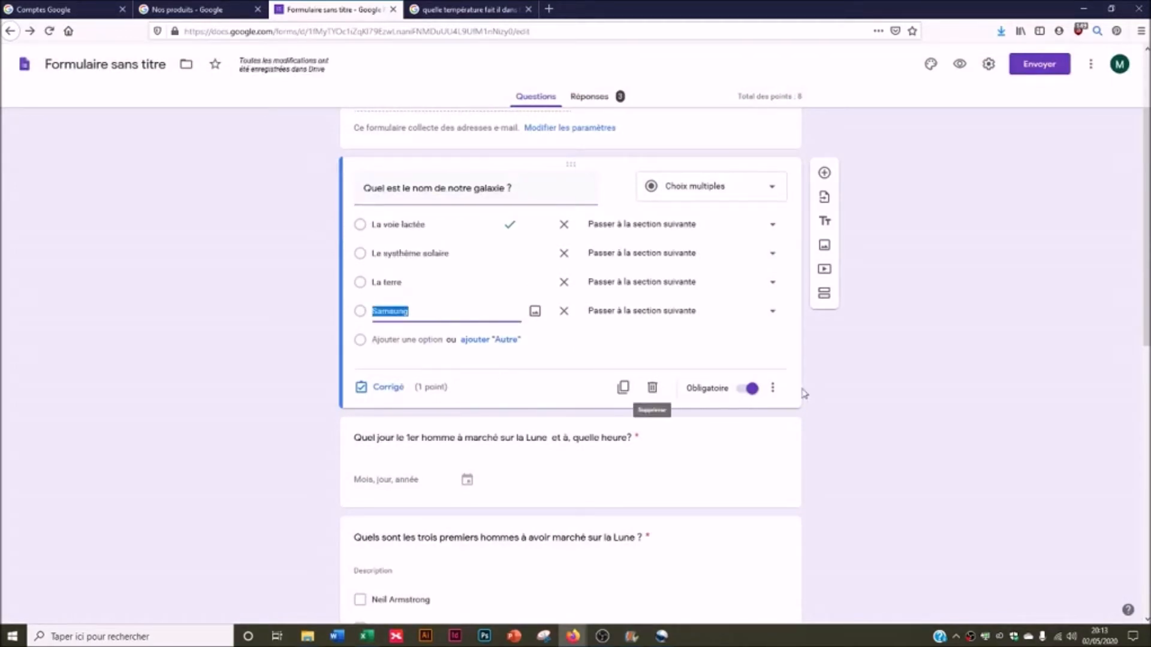
- Mark La voie lactée as the galaxy question's only correct answer
left_click(372, 391)
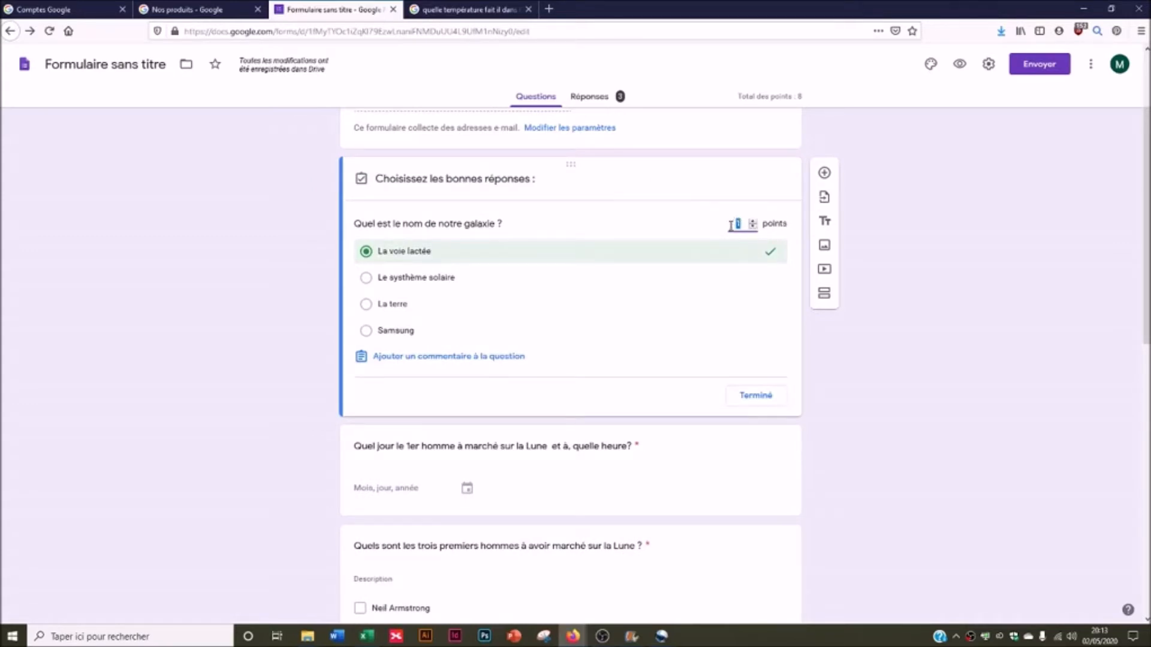
left_click(365, 251)
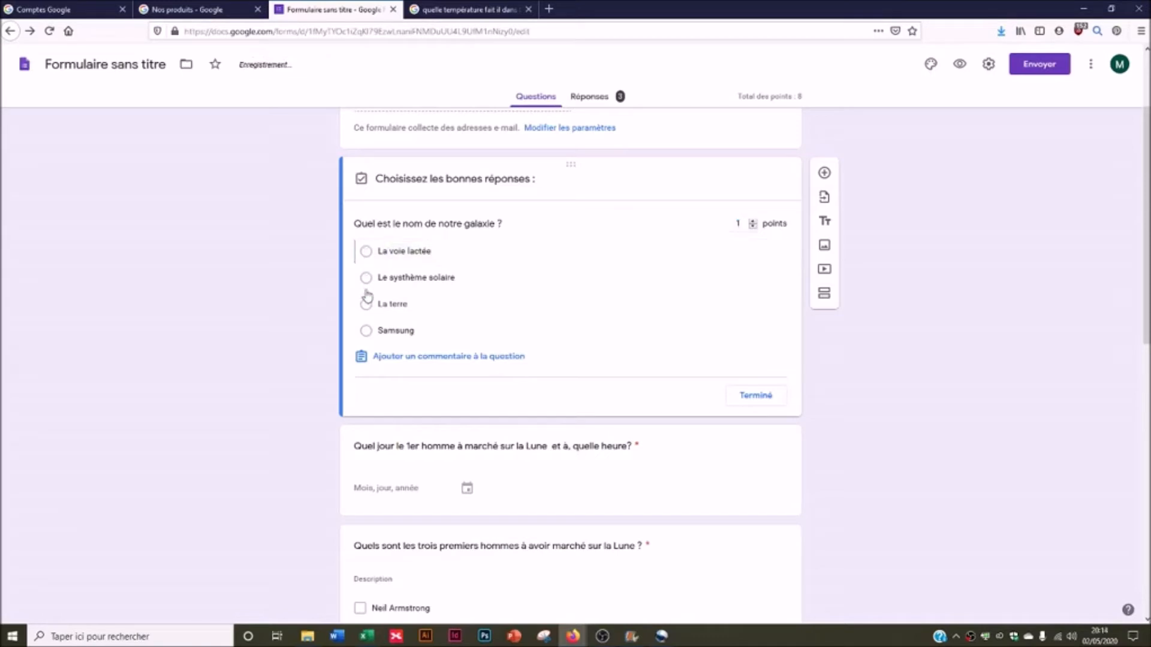
left_click(366, 278)
left_click(366, 251)
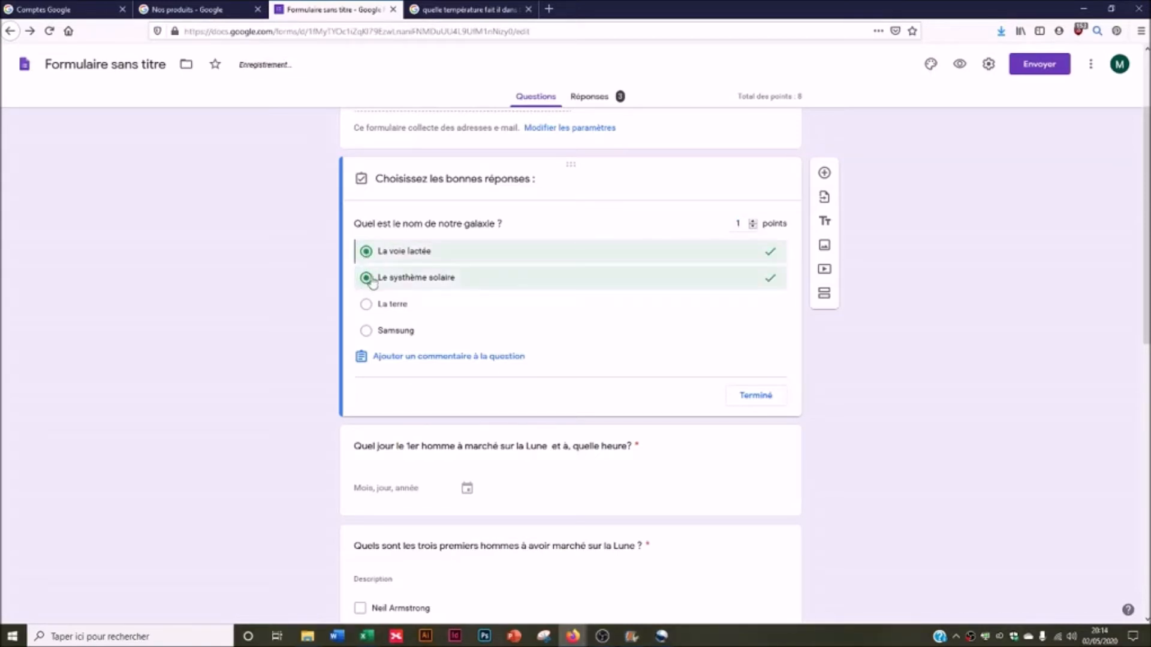
left_click(366, 277)
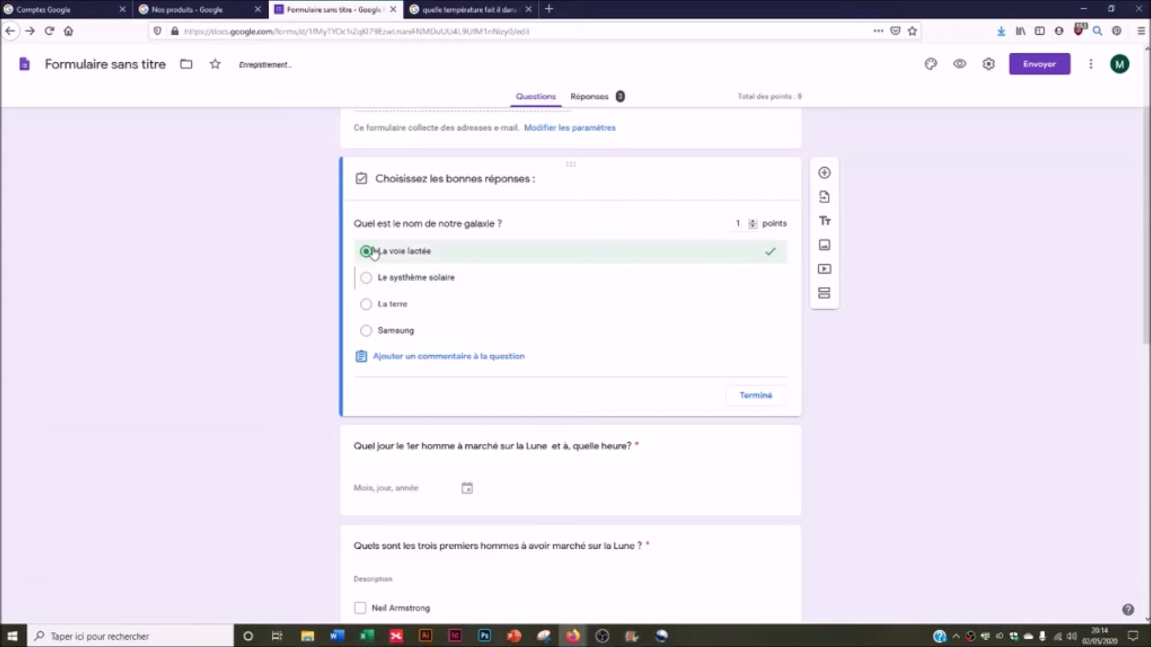
- Add the wrong-answer feedback "1 seule bonne réponse" to the galaxy question
left_click(383, 359)
left_click(474, 168)
type("1 SEULE")
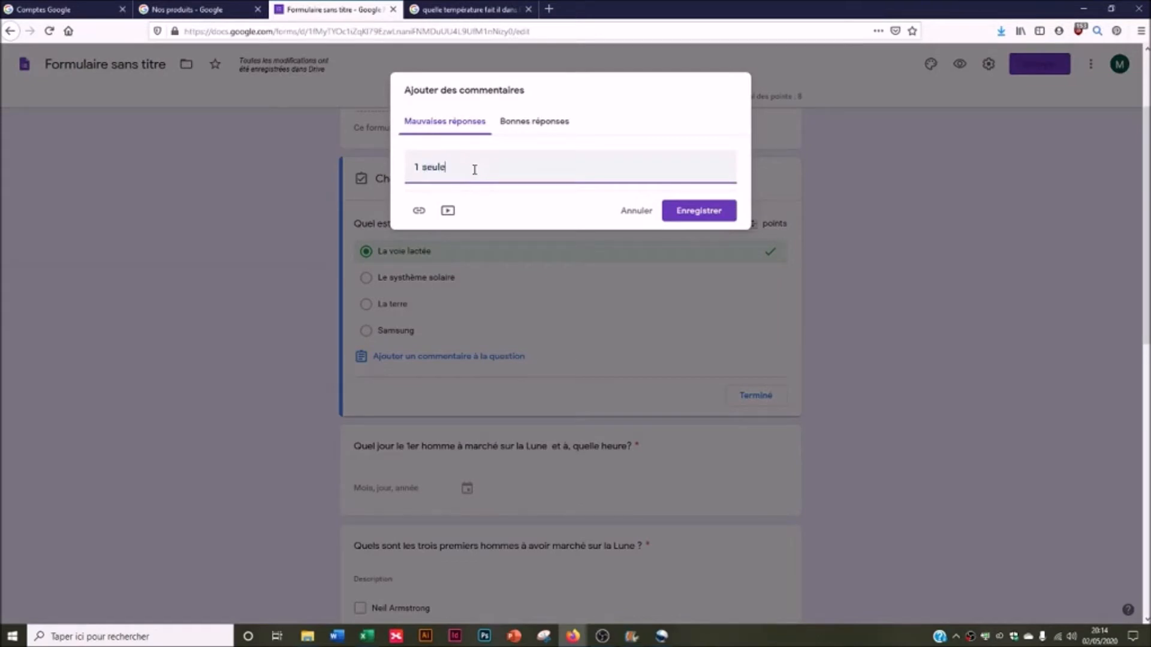
left_click(689, 211)
scroll(503, 404, "down", 2)
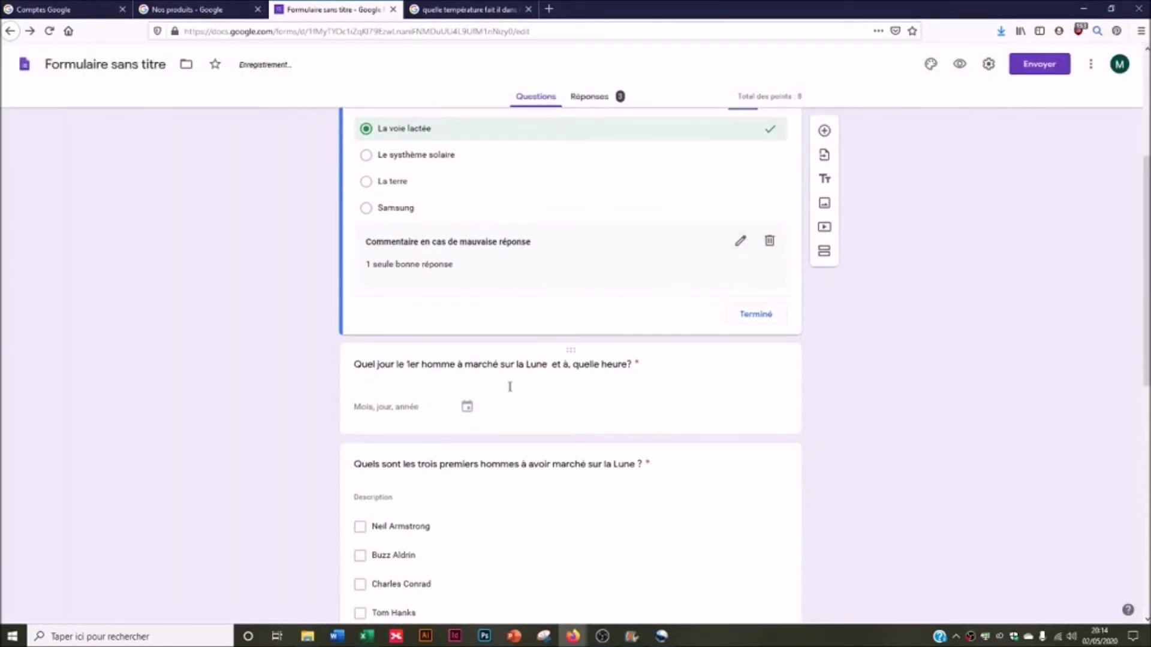
- Add a time field to the Moon-landing date question while keeping the year
left_click(509, 385)
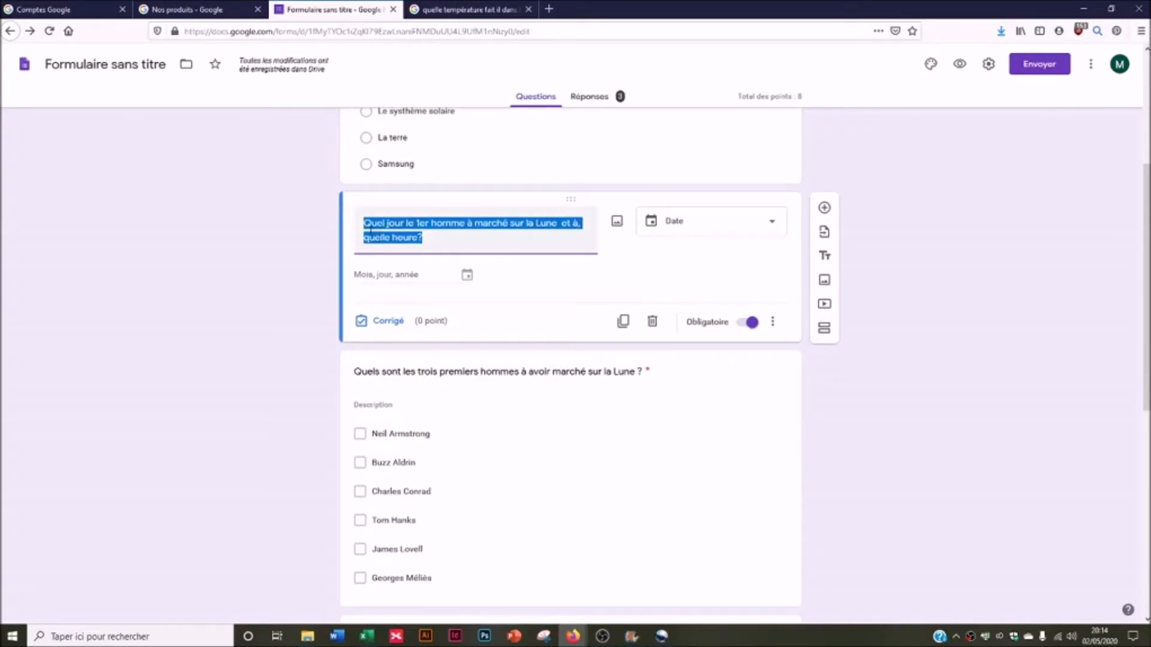
left_click(773, 322)
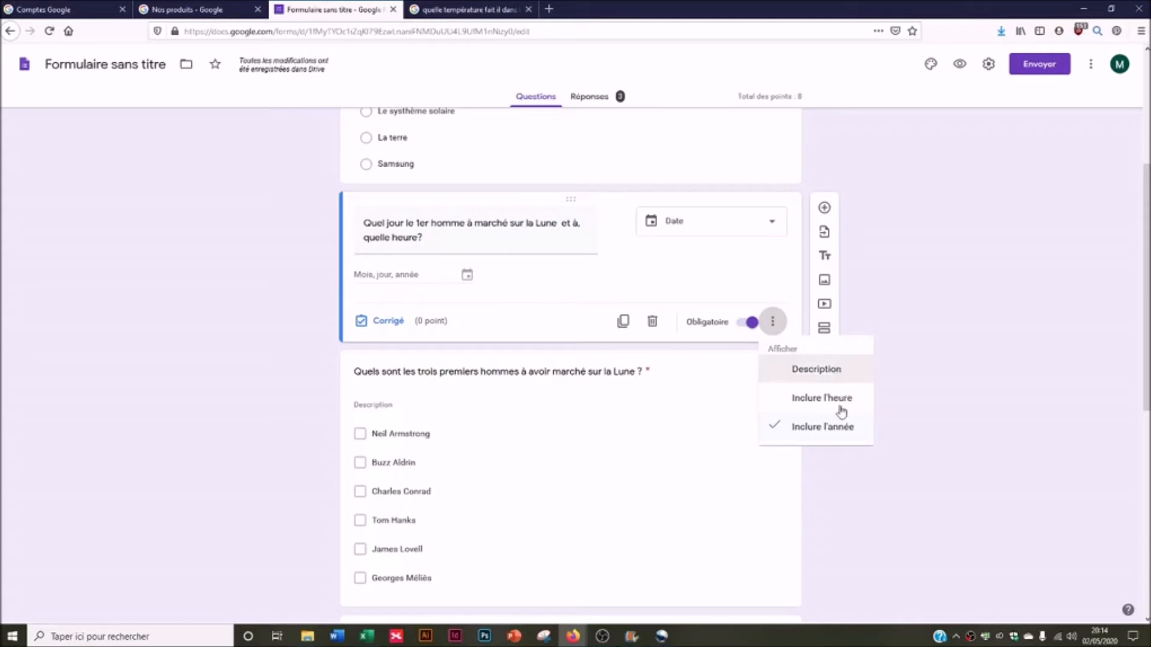
left_click(837, 428)
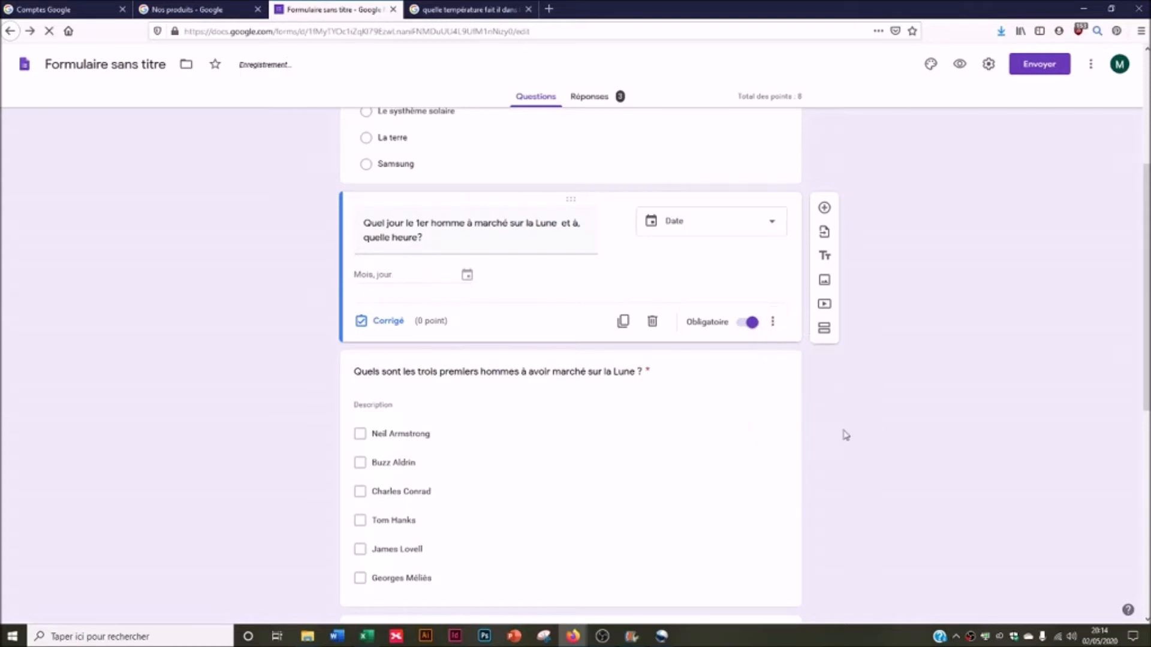
left_click(776, 320)
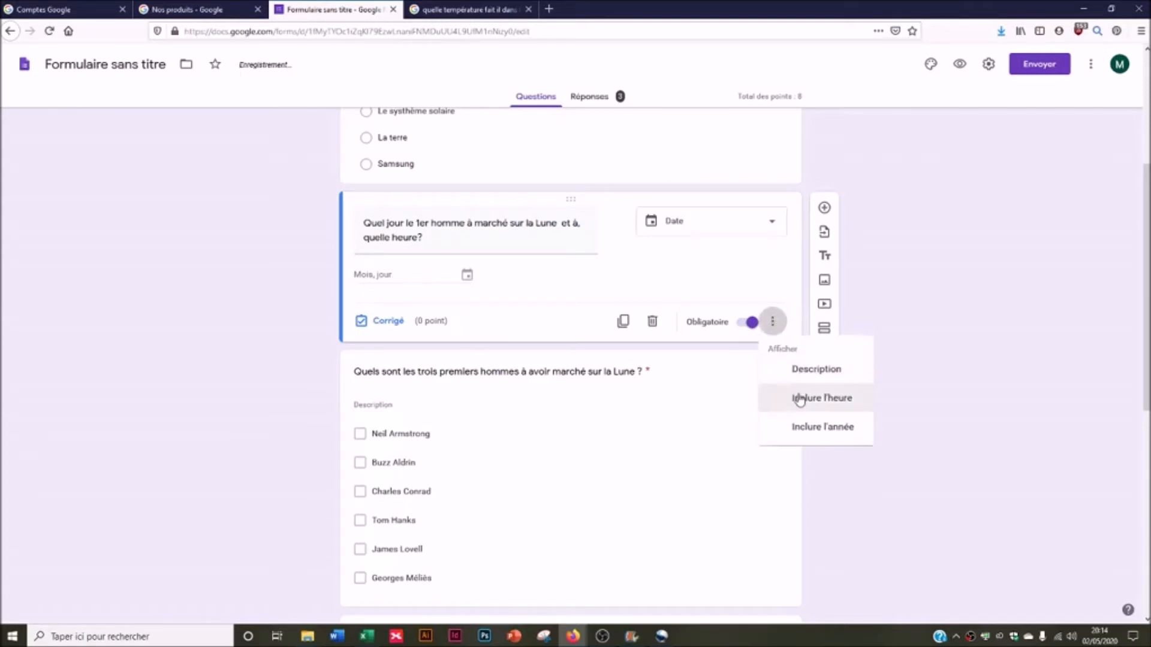
left_click(799, 398)
left_click(773, 353)
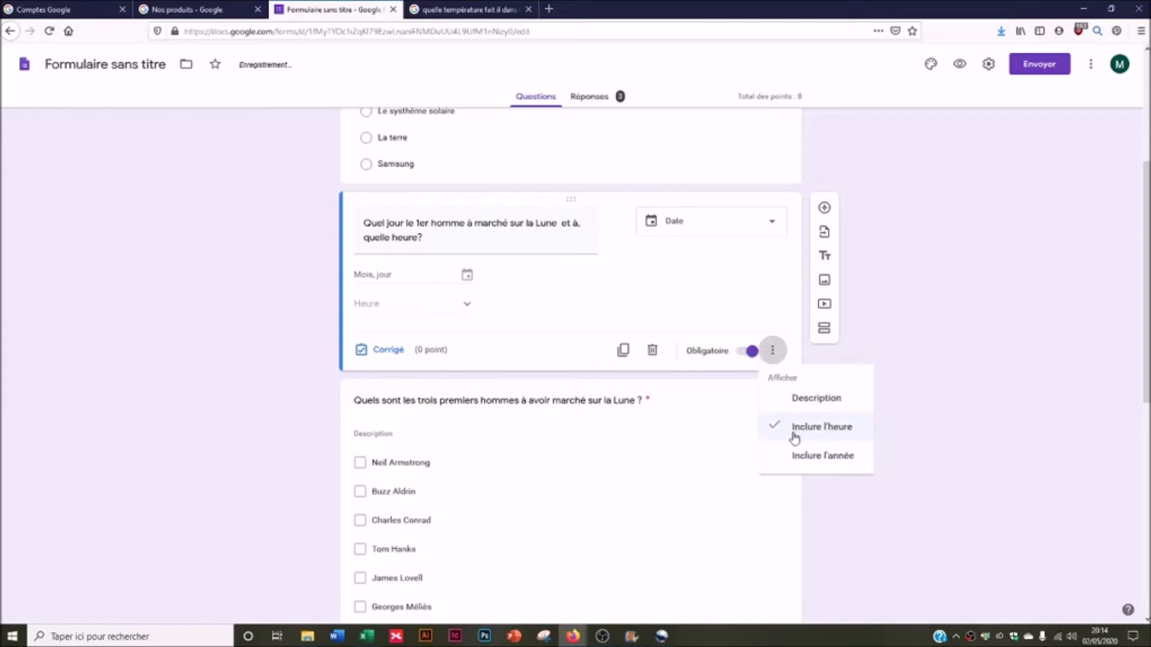
left_click(785, 459)
- Make the date question worth 1 point without adding feedback
left_click(389, 352)
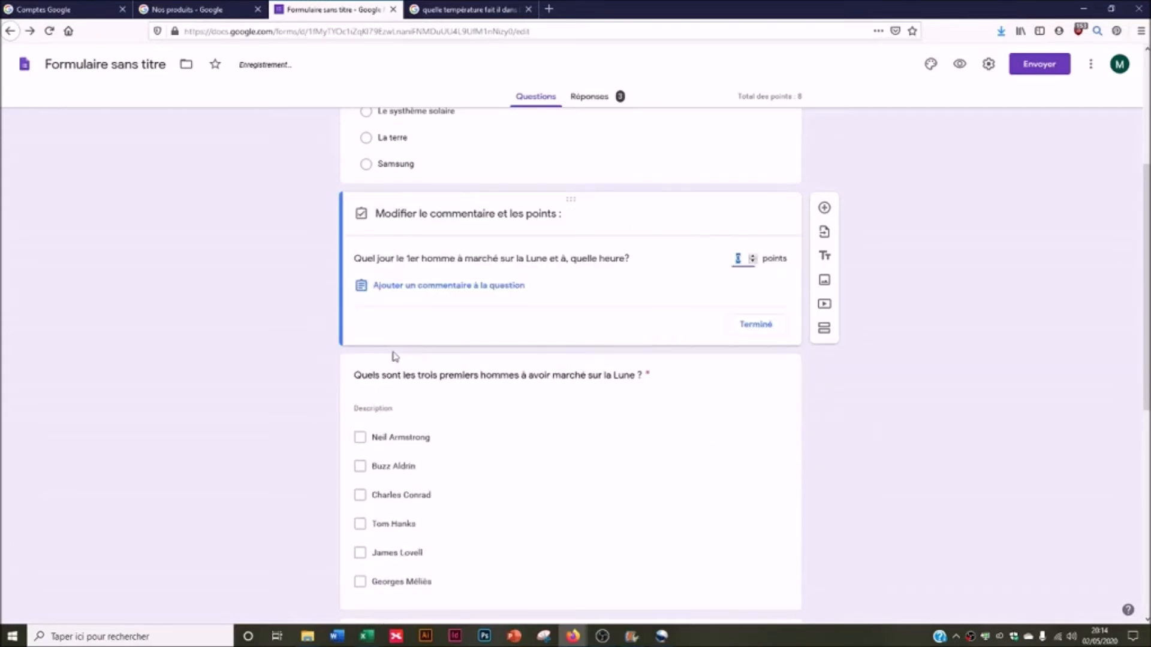
left_click(750, 256)
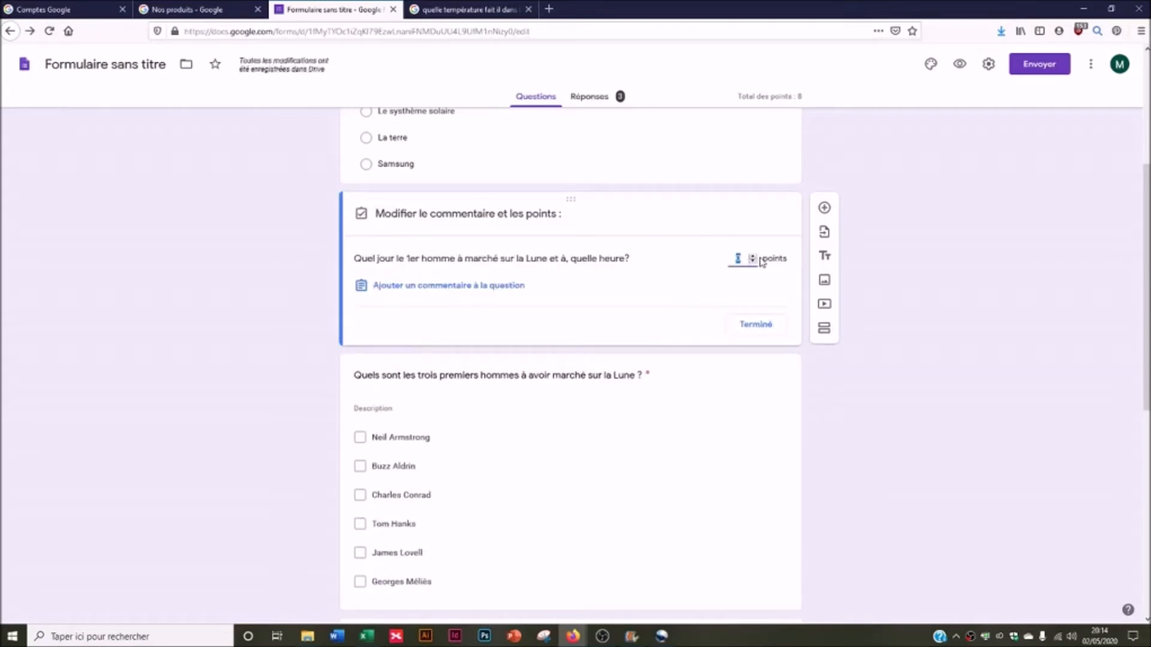
left_click(411, 287)
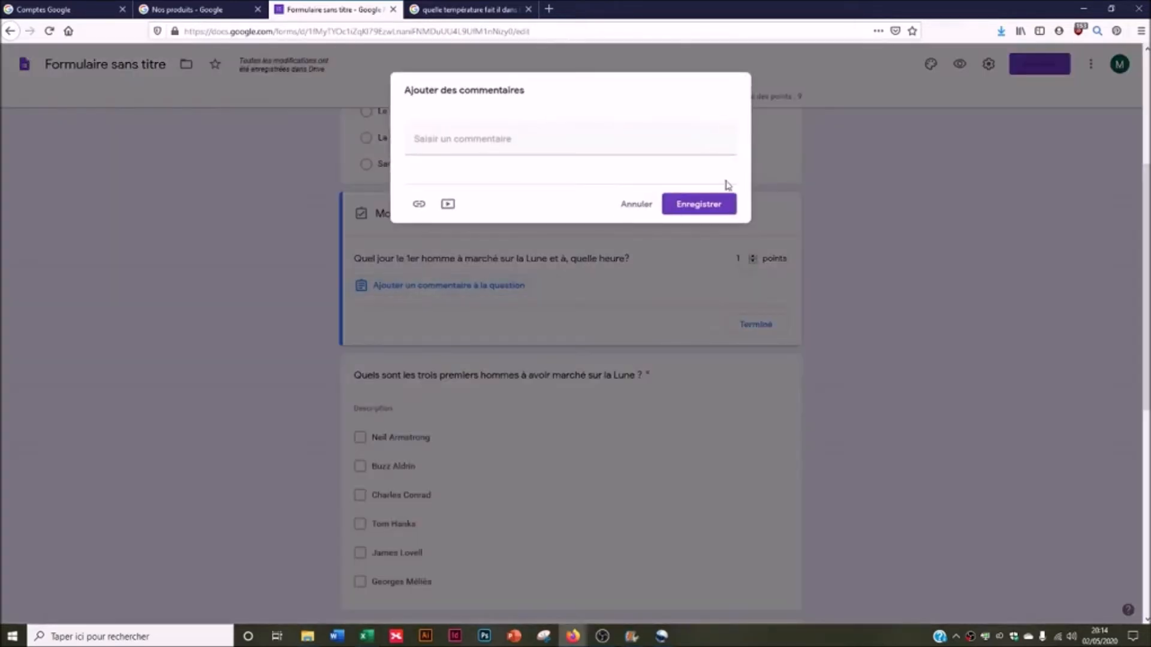
left_click(650, 286)
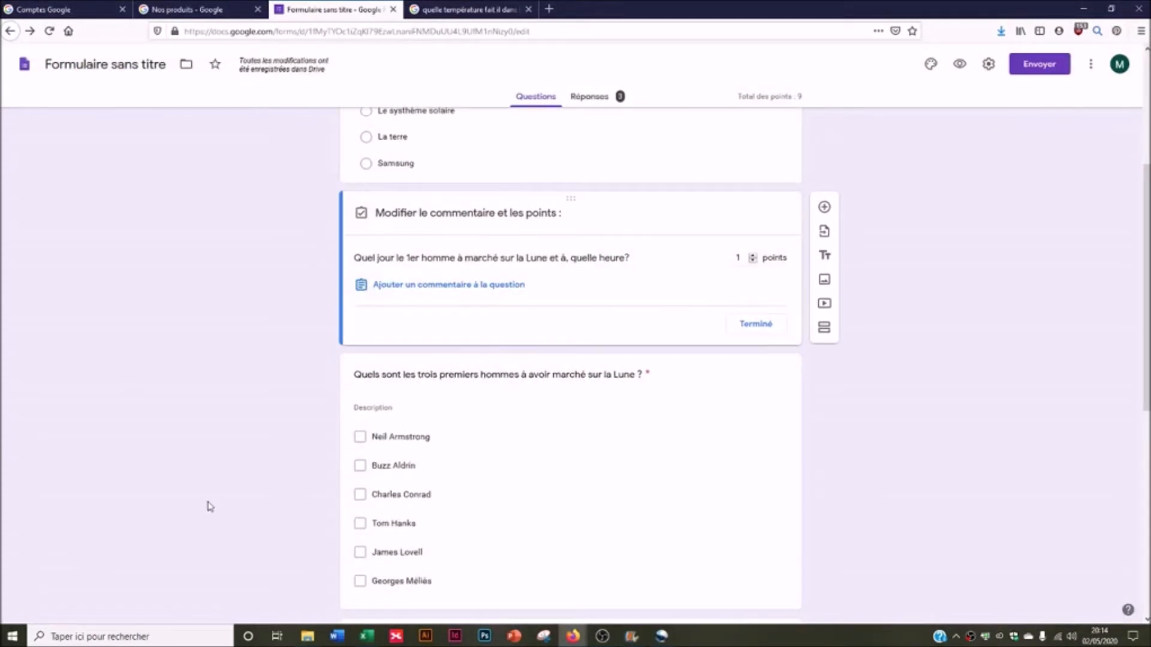
scroll(210, 507, "down", 2)
left_click(597, 275)
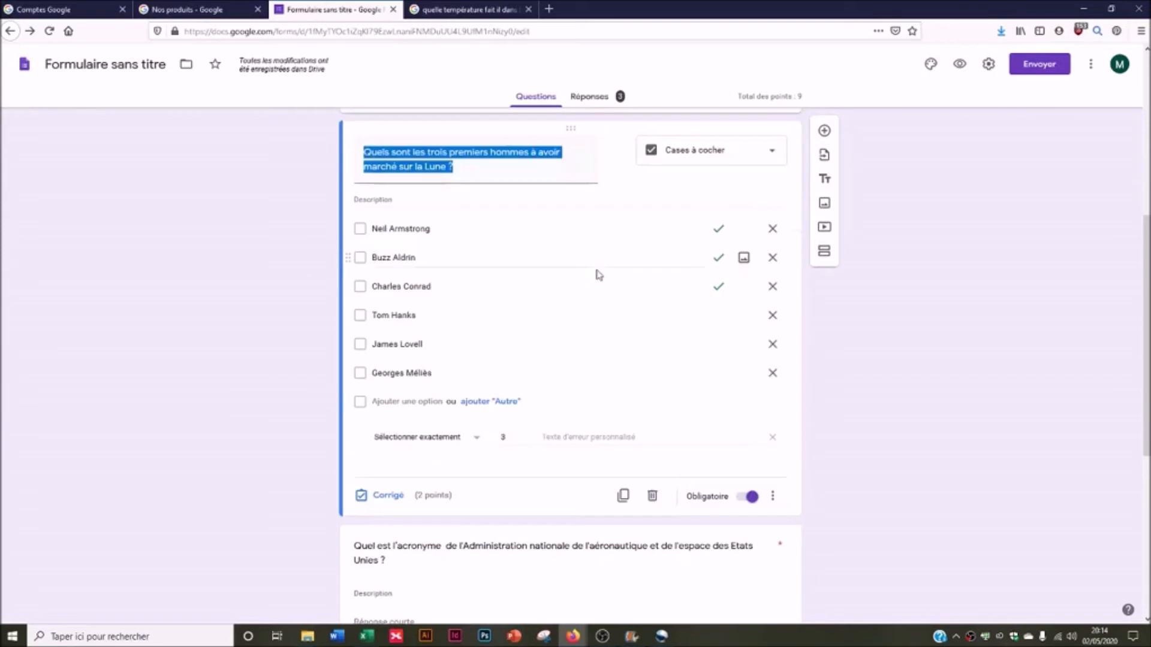
- Keep the moonwalkers question as checkboxes with 'select exactly 3' and check its answer key
left_click(704, 160)
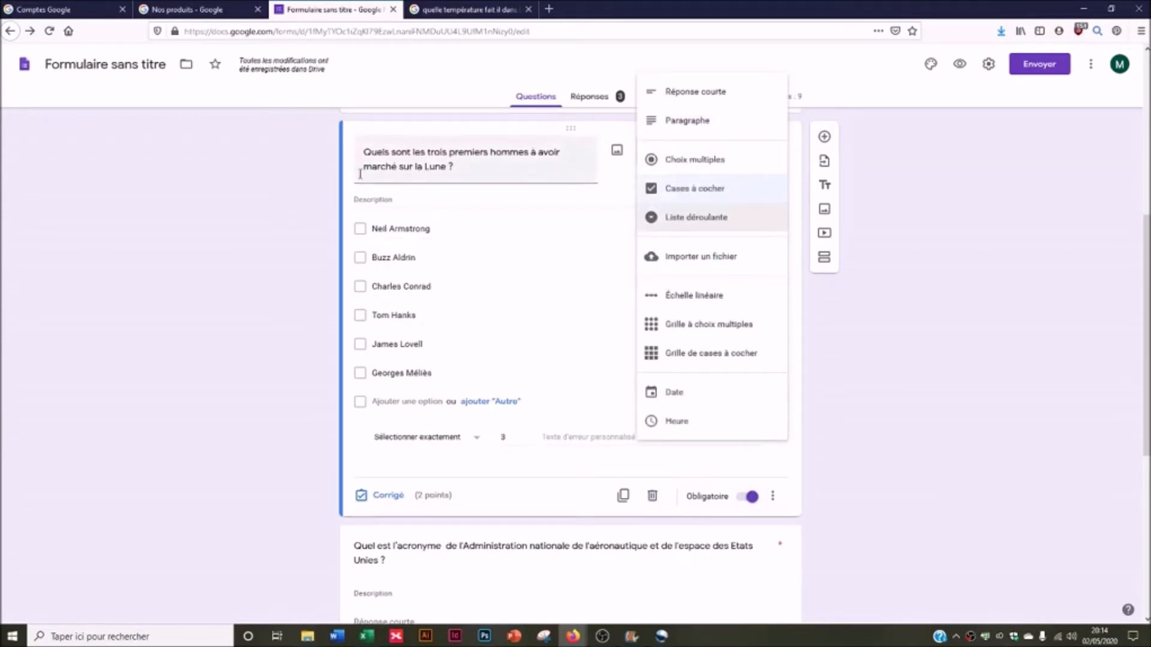
left_click(365, 236)
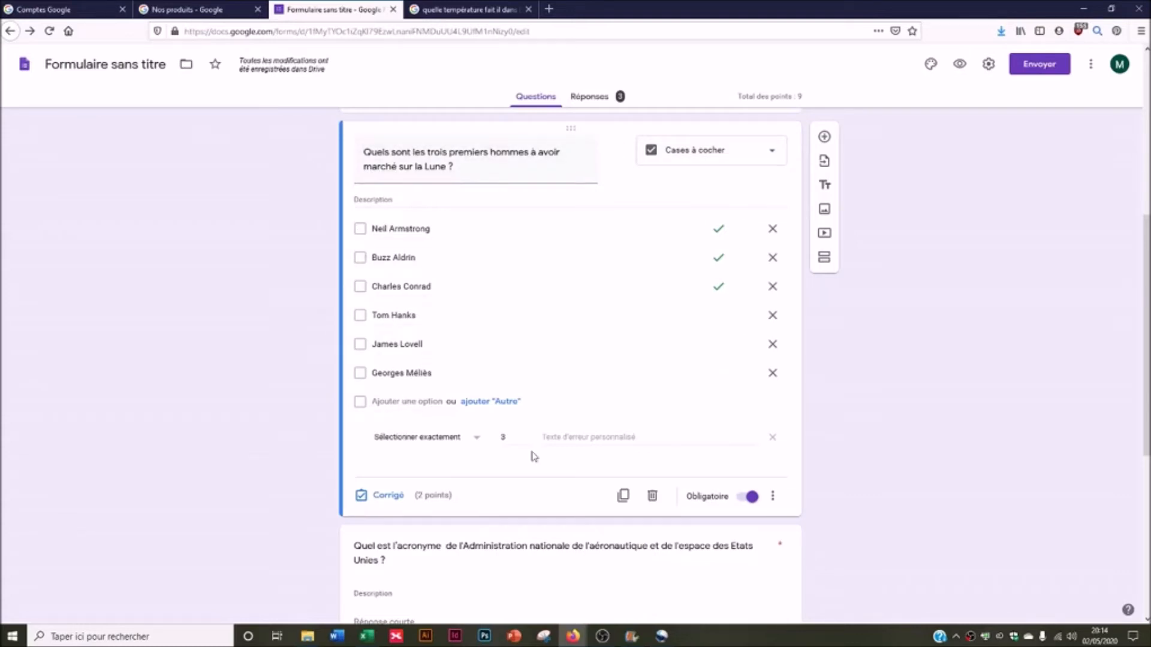
left_click(772, 496)
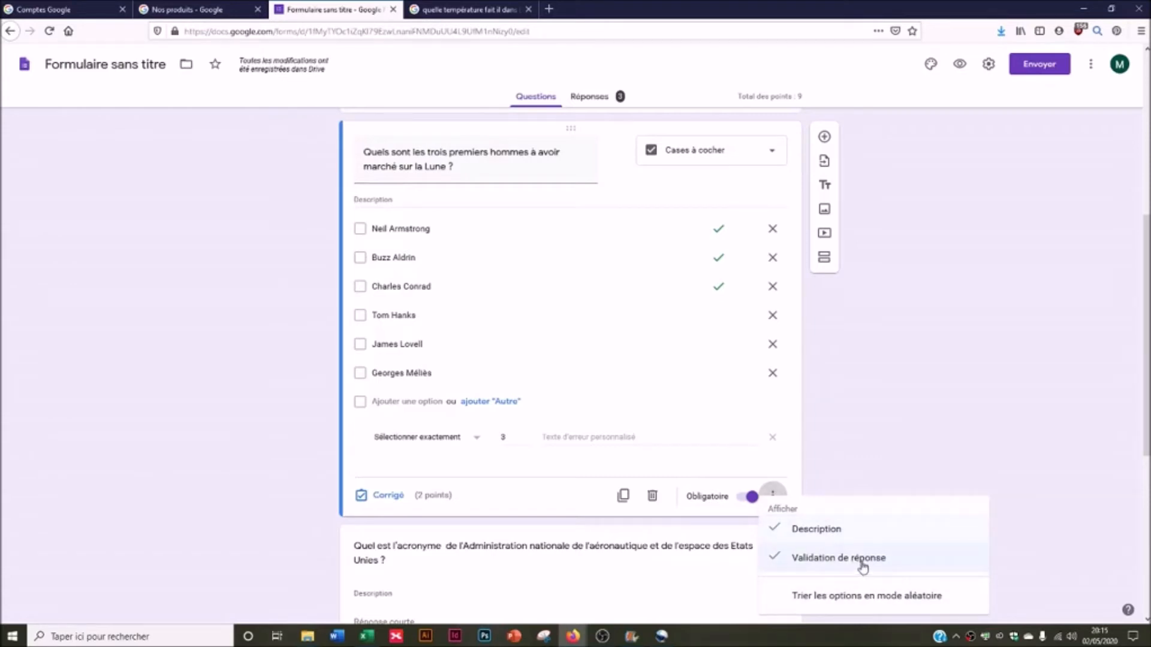
left_click(419, 452)
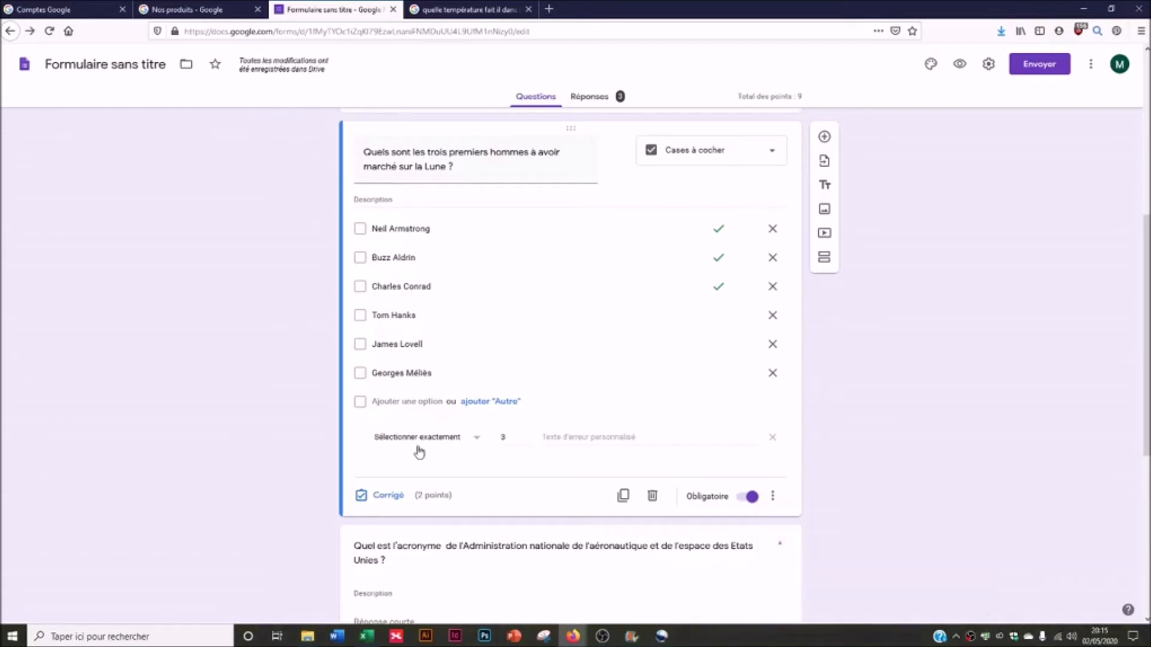
left_click(472, 441)
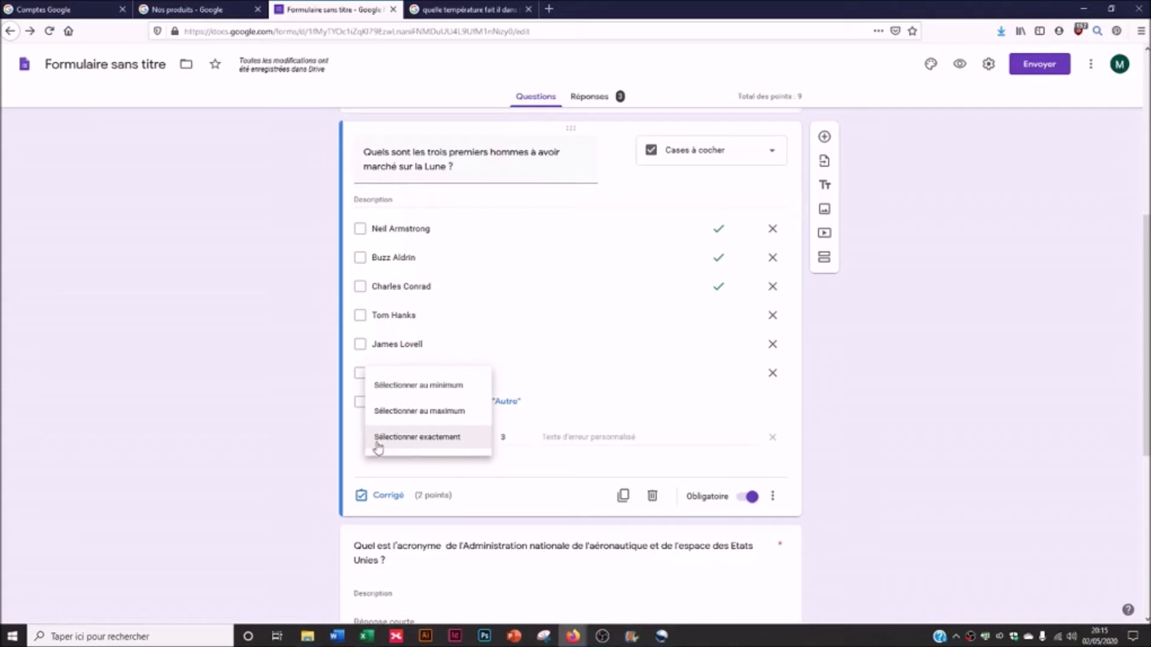
left_click(400, 444)
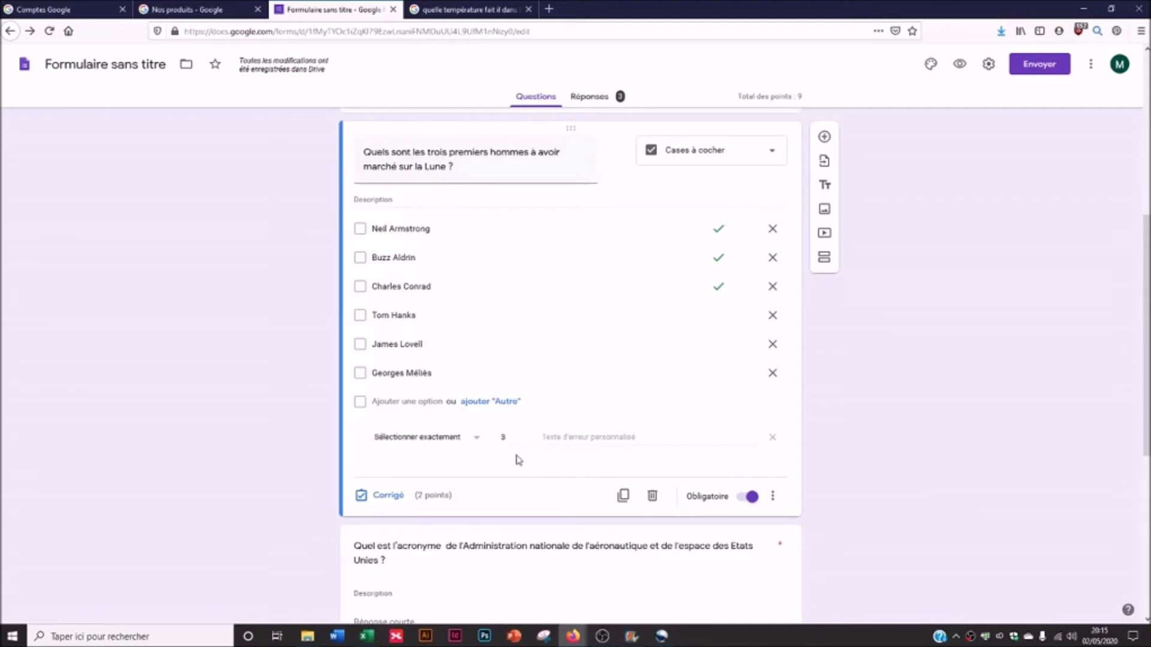
left_click(388, 495)
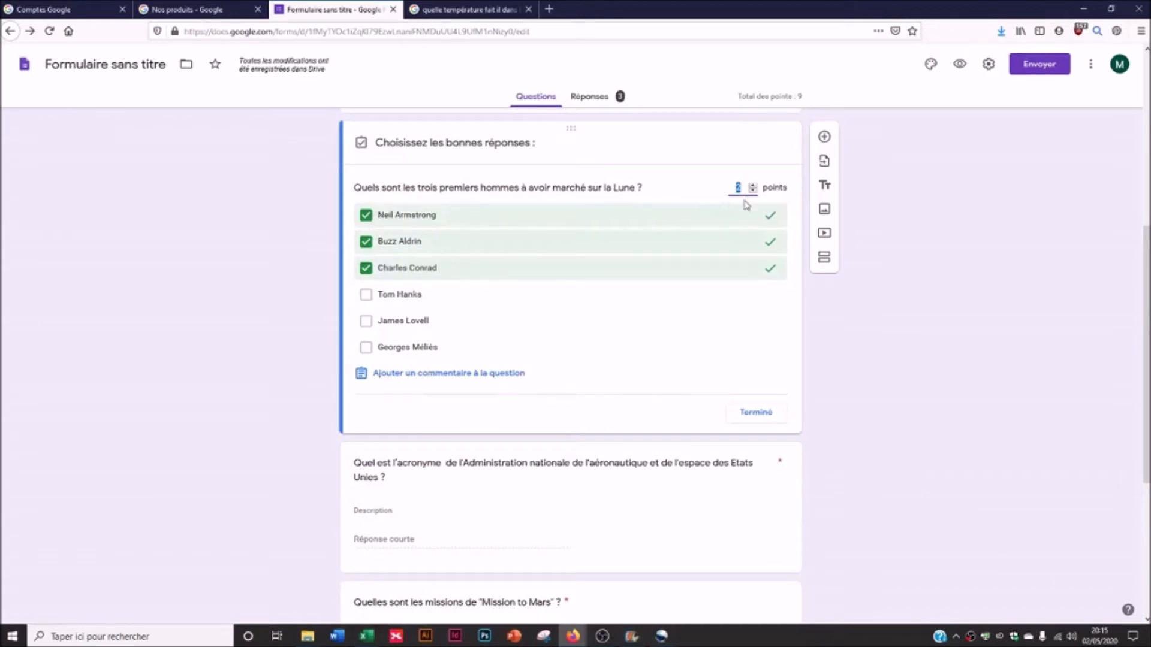
left_click(754, 412)
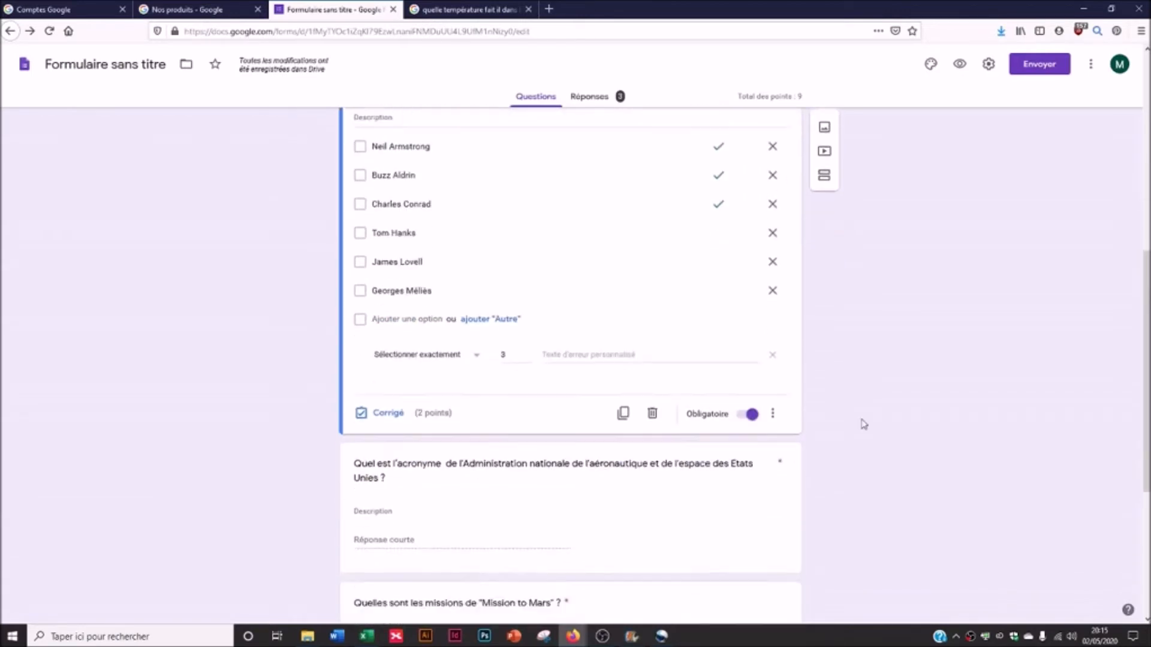
- Re-enable response validation on the NASA acronym question
scroll(863, 424, "down", 3)
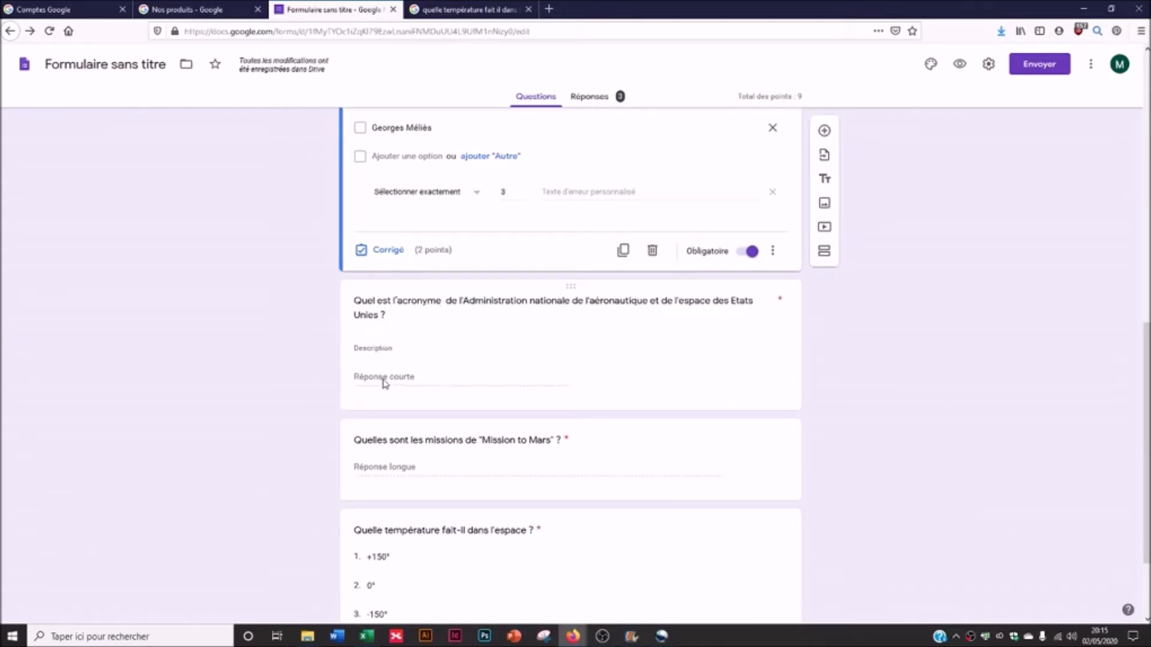
left_click(377, 327)
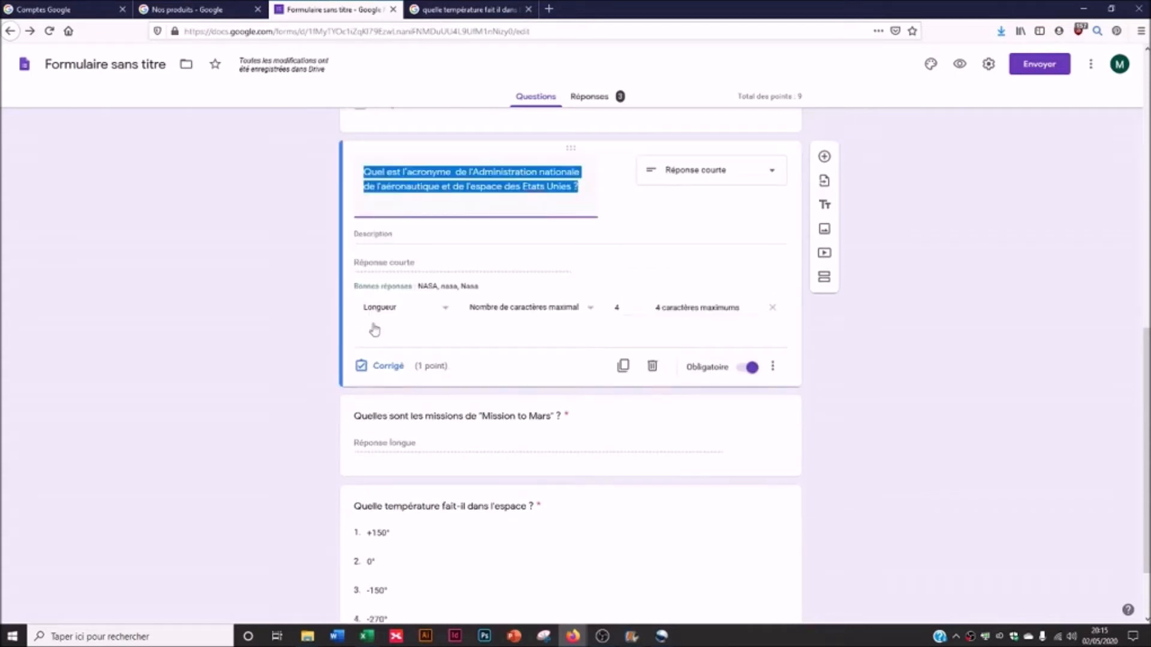
scroll(794, 390, "up", 1)
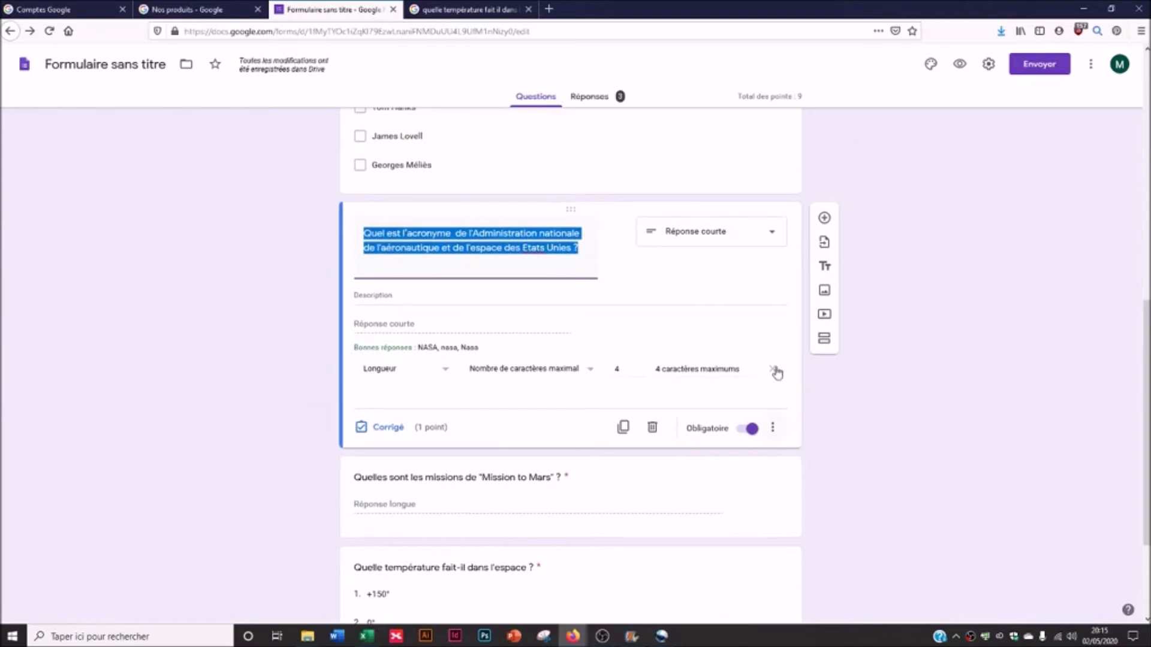
left_click(774, 427)
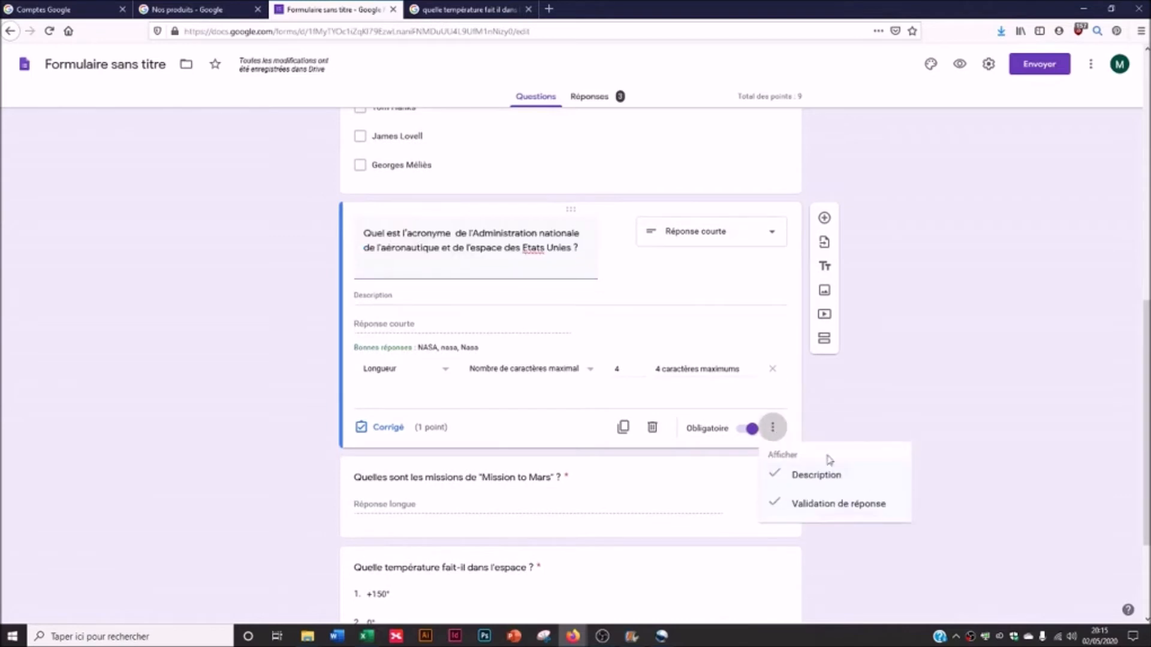
left_click(833, 505)
left_click(772, 390)
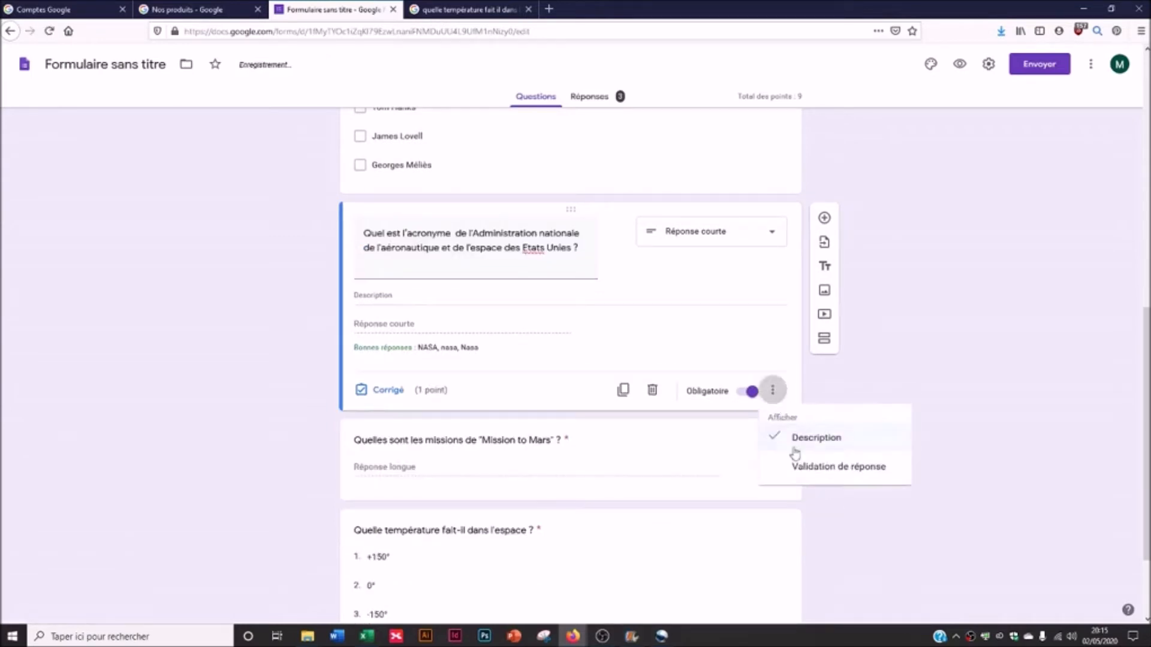
left_click(807, 470)
- Limit NASA answers to a maximum of 4 characters with error message 'Caractères'
left_click(365, 377)
left_click(383, 417)
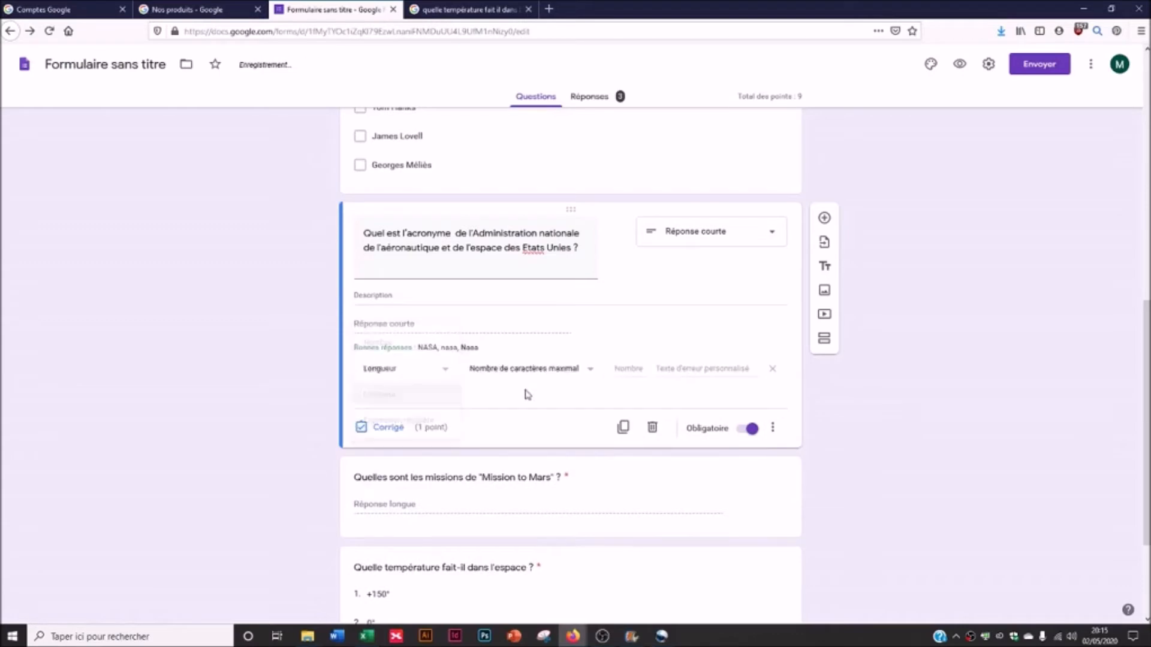
left_click(552, 371)
left_click(563, 375)
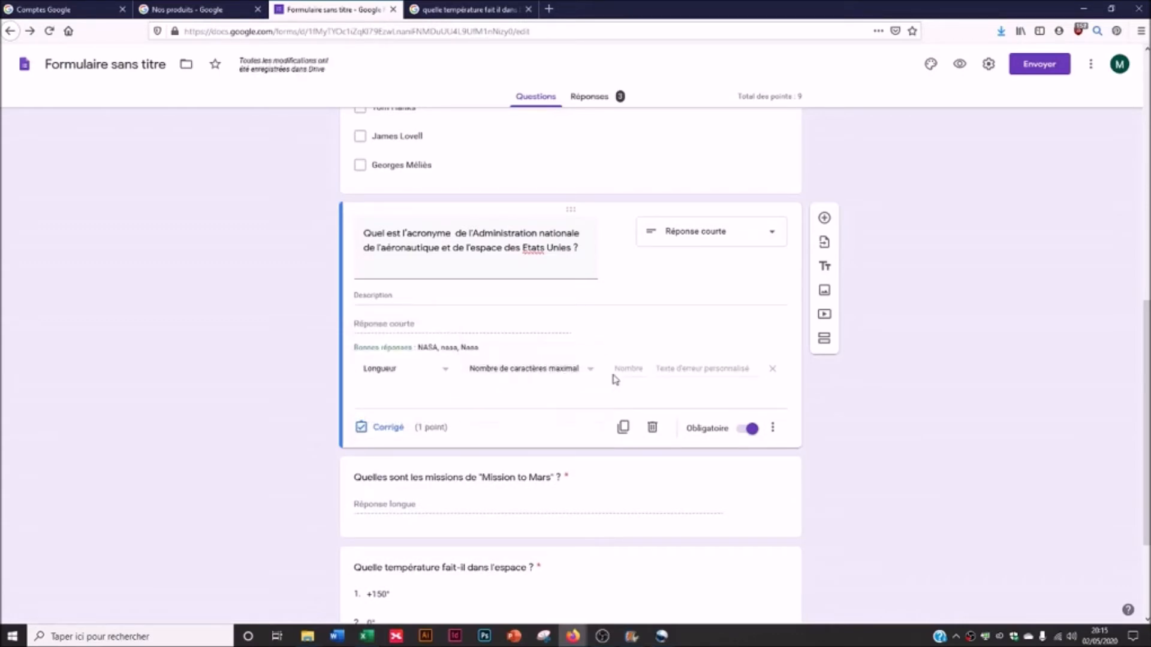
left_click(702, 370)
type("Car")
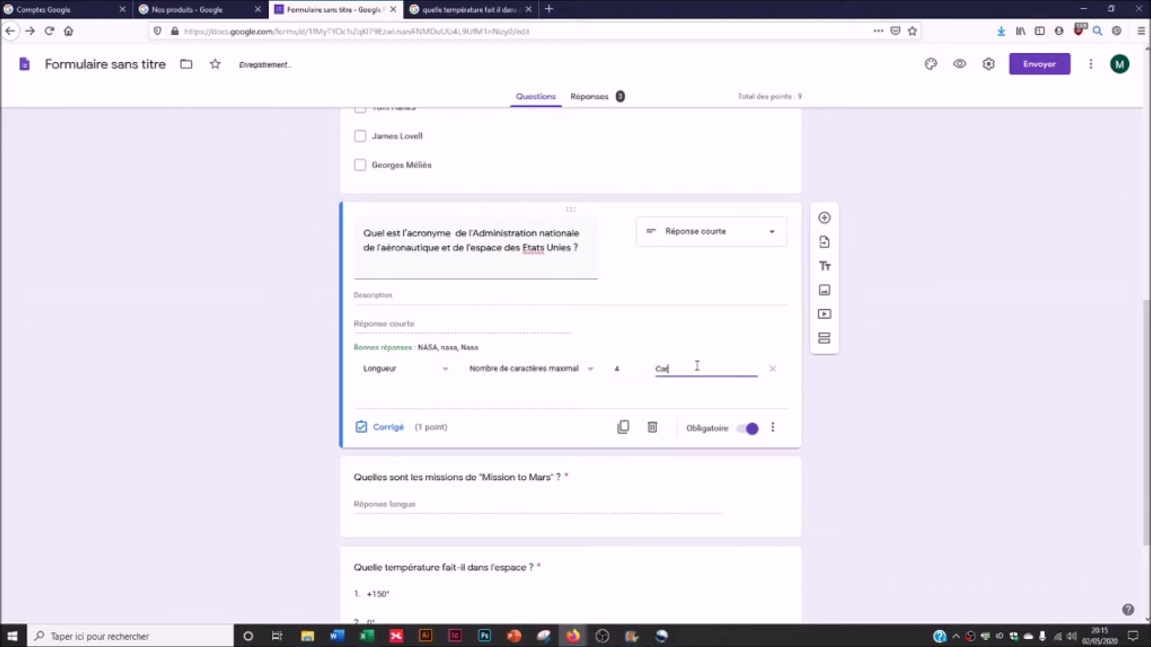
type("actères")
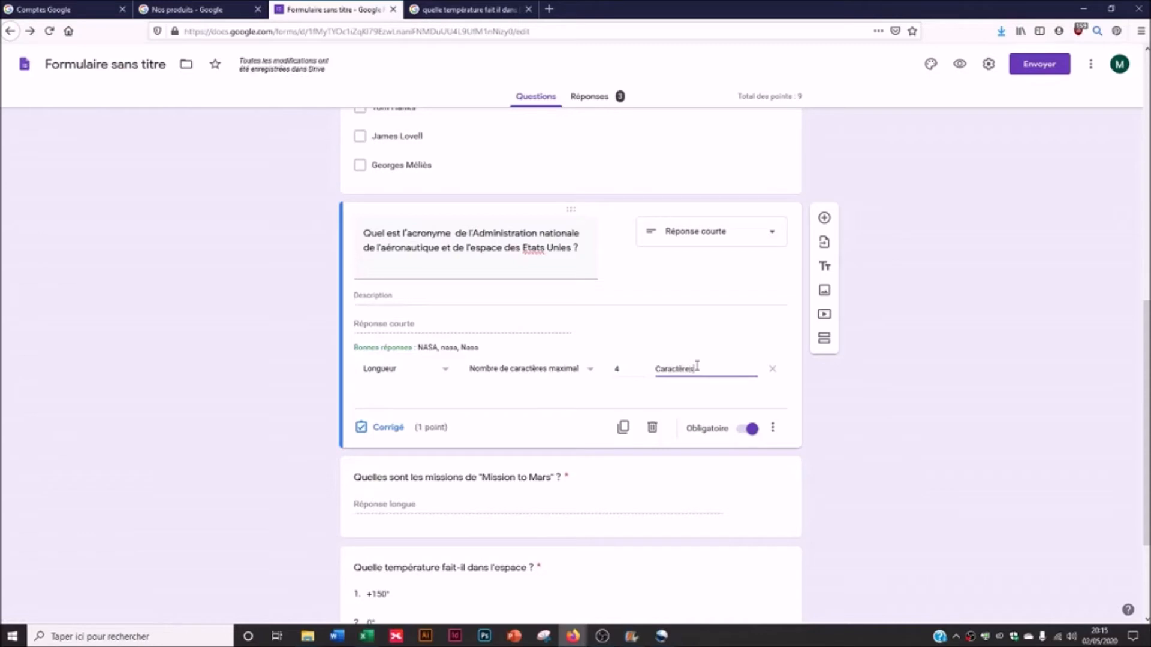
left_click(387, 428)
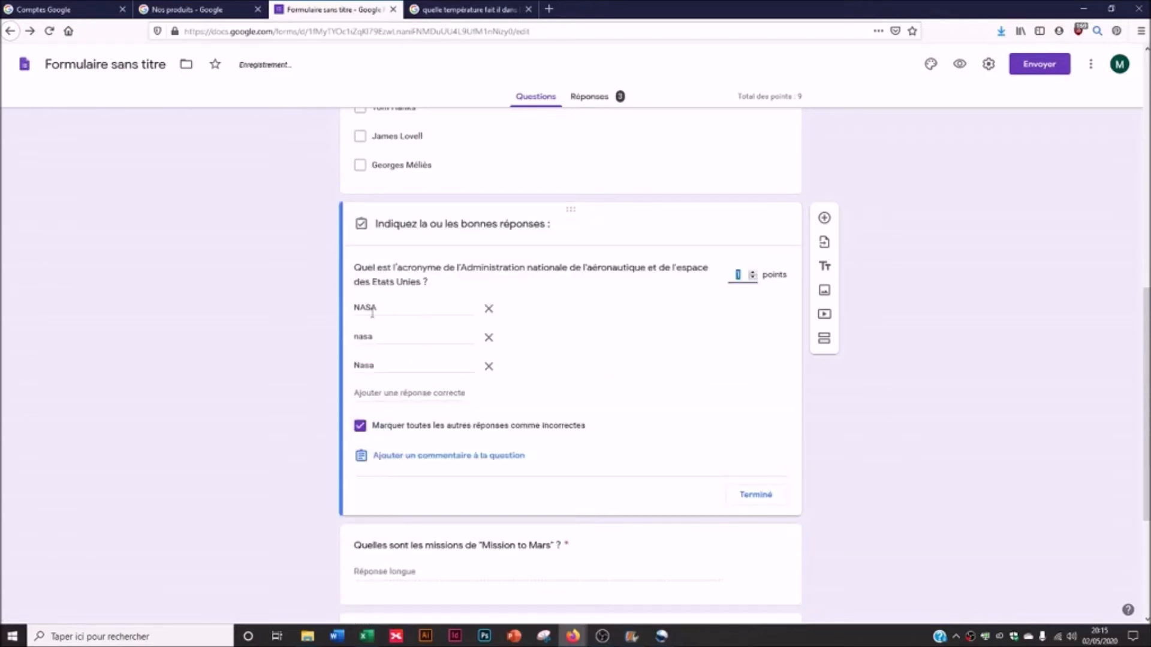
- Add NaSa as another accepted answer to the NASA question's answer key
left_click(381, 391)
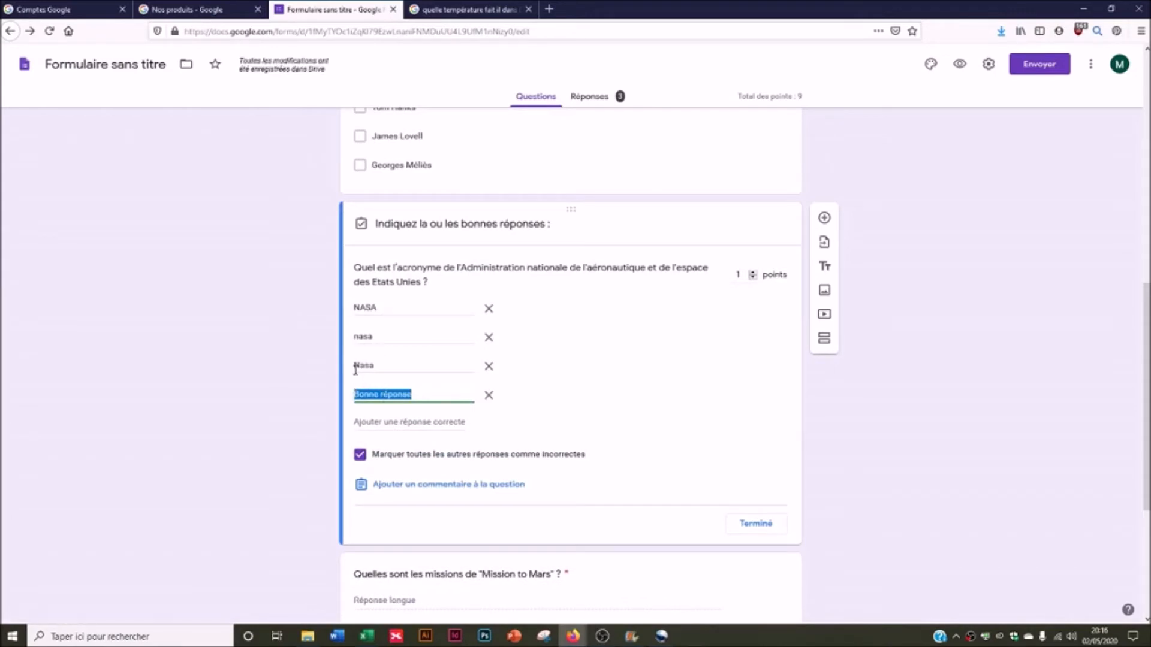
left_click(383, 394)
left_click_drag(413, 397, 319, 407)
type("N")
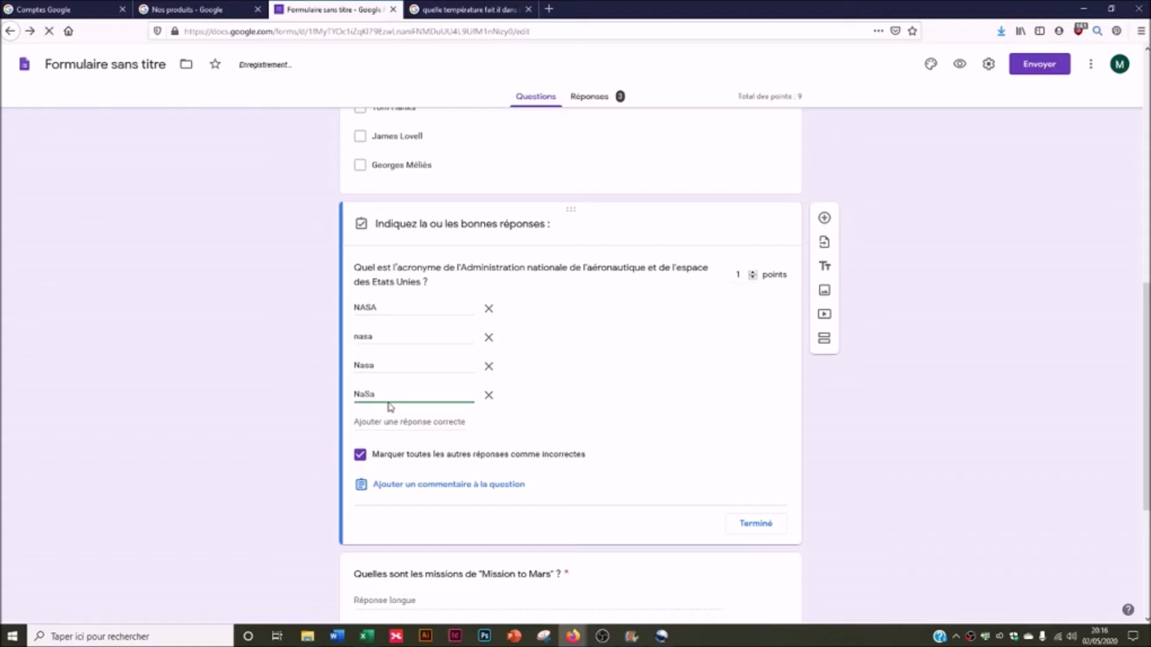
type("aSa")
left_click(411, 421)
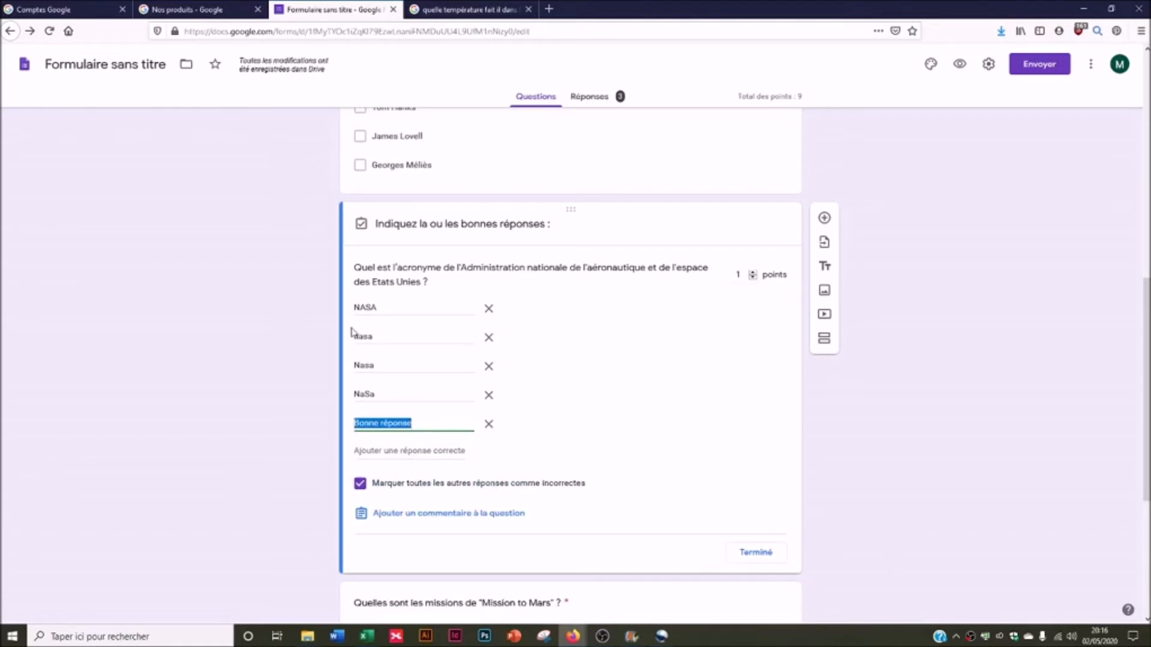
left_click(757, 552)
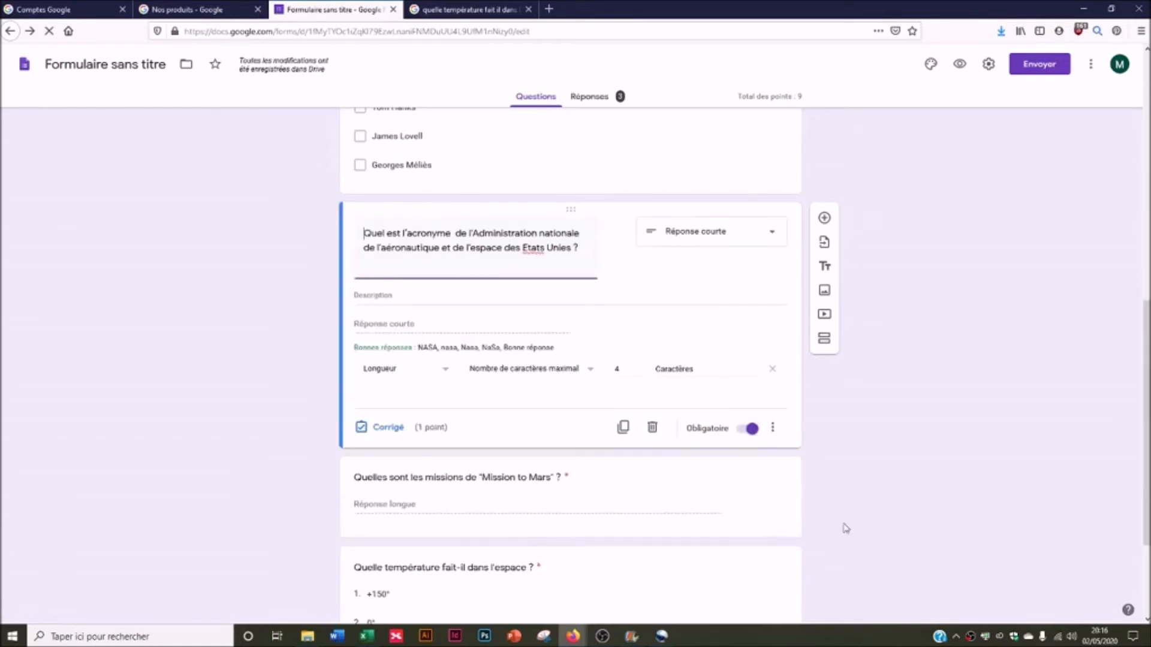
scroll(343, 430, "down", 2)
left_click(411, 399)
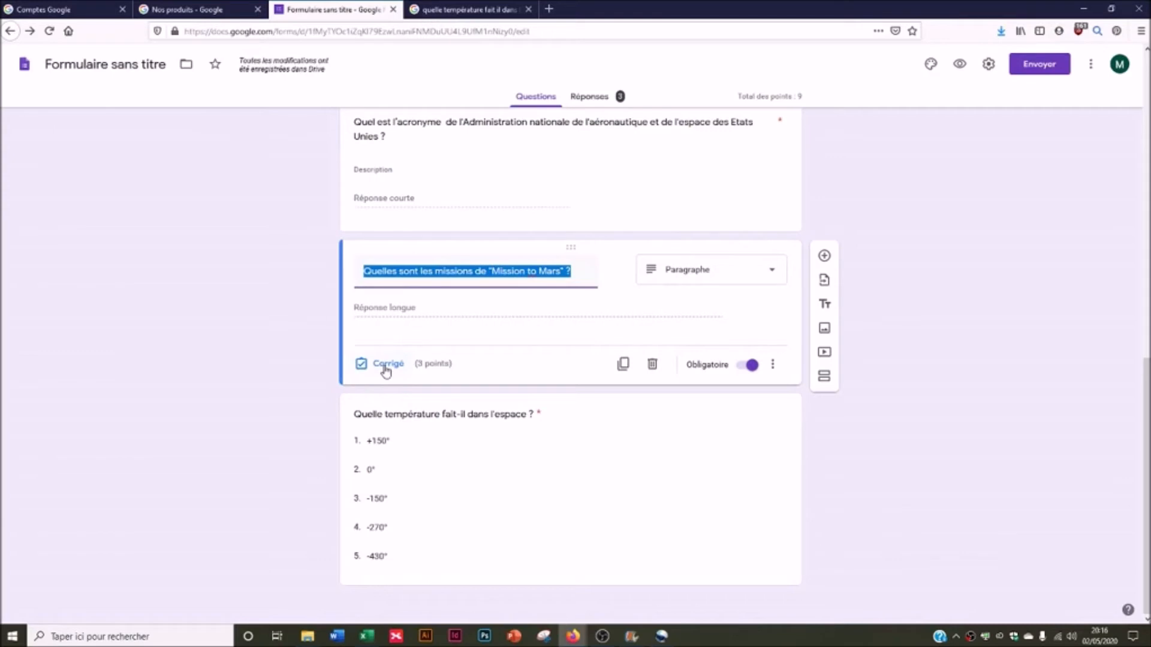
left_click(772, 365)
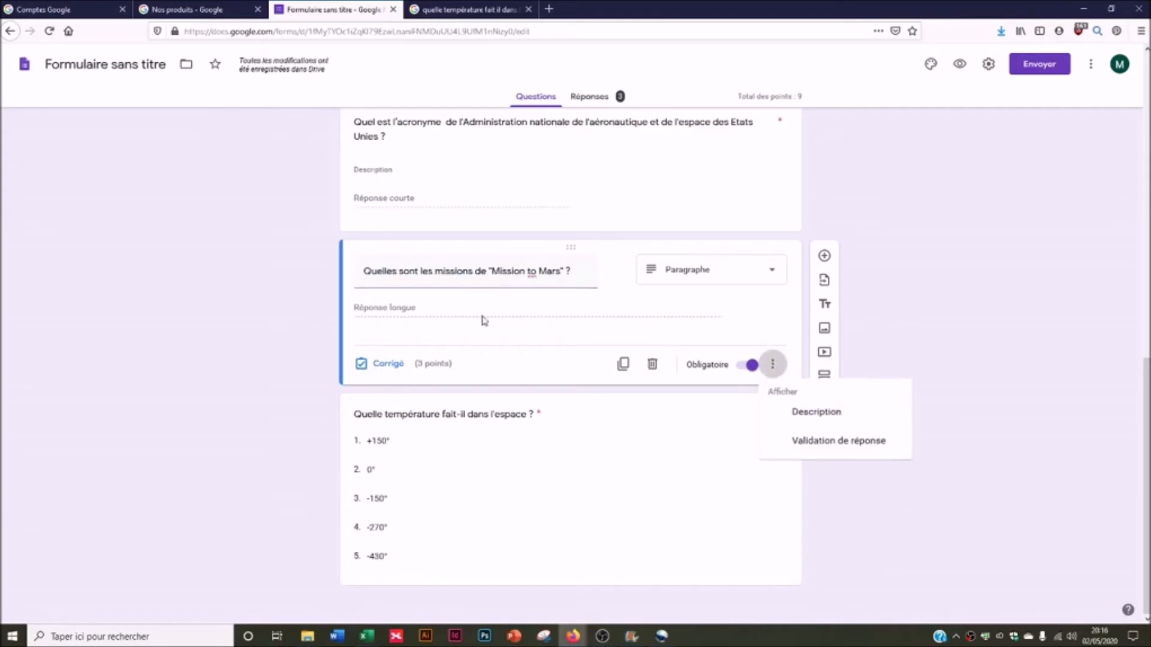
left_click(393, 368)
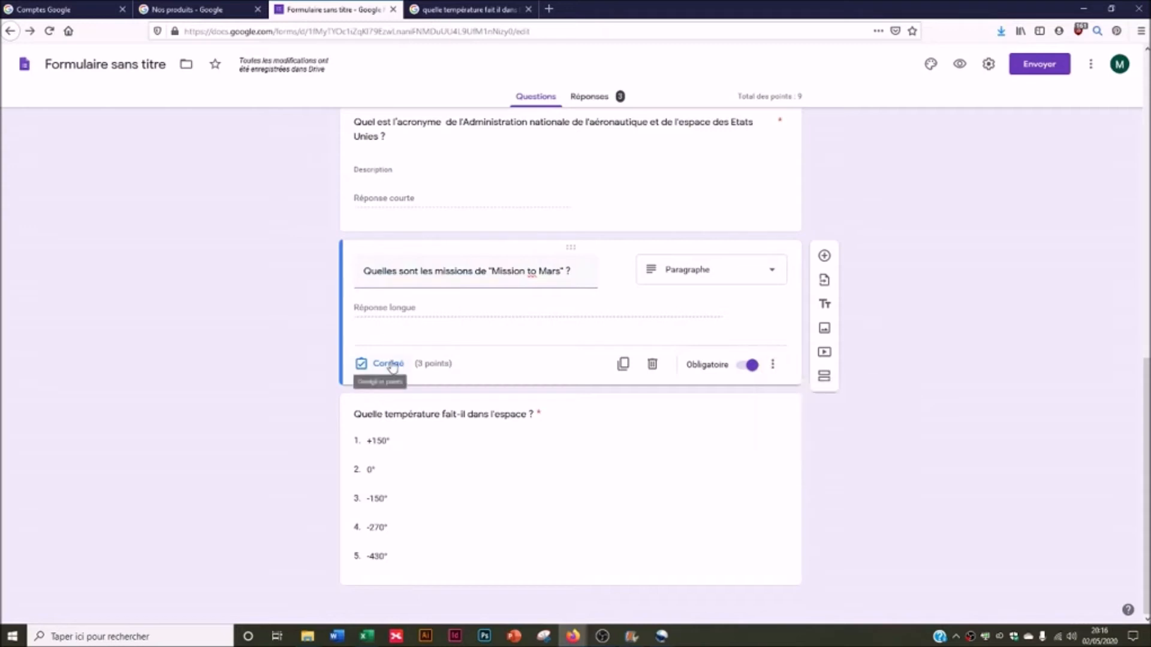
left_click(390, 364)
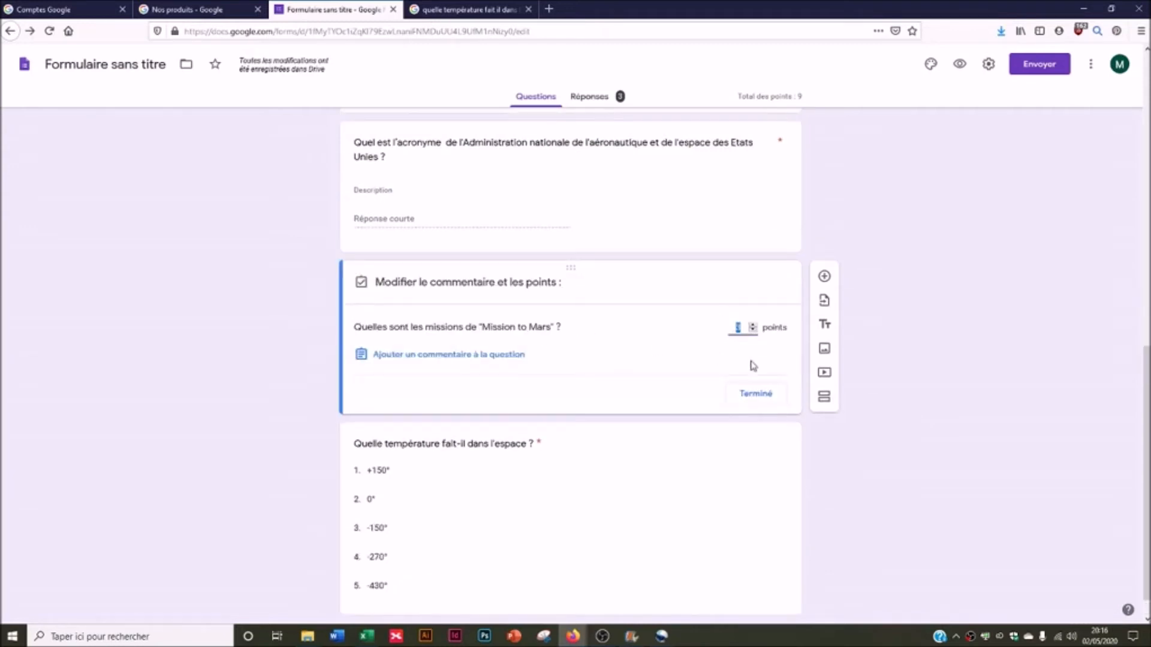
left_click(755, 393)
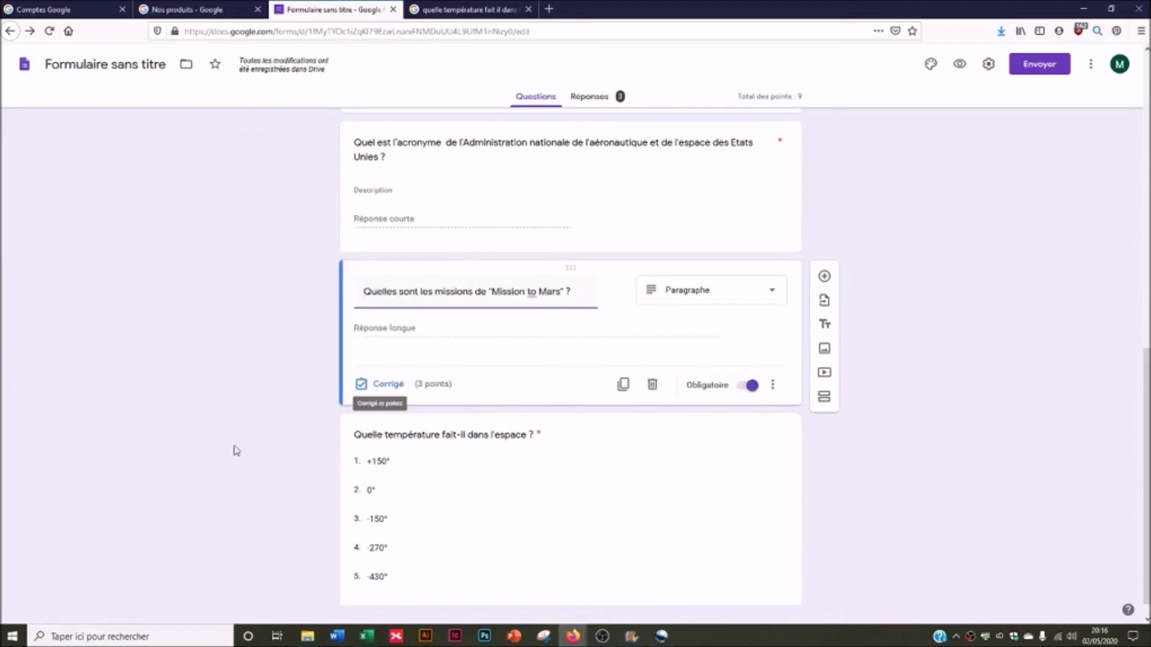
left_click(475, 419)
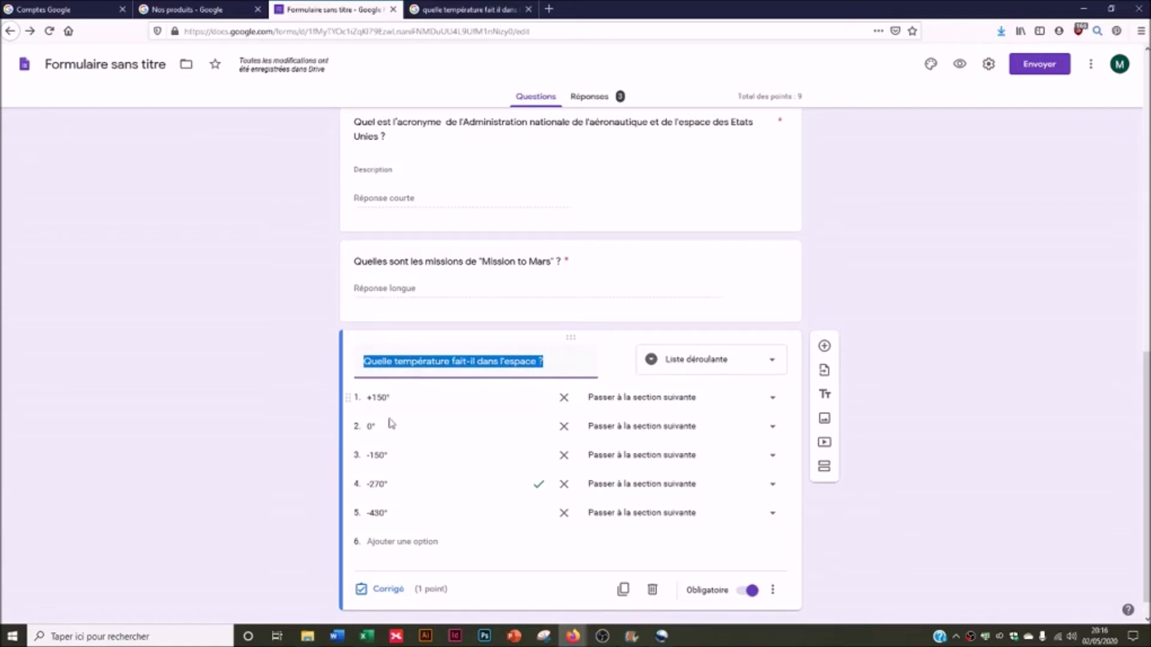
left_click(400, 588)
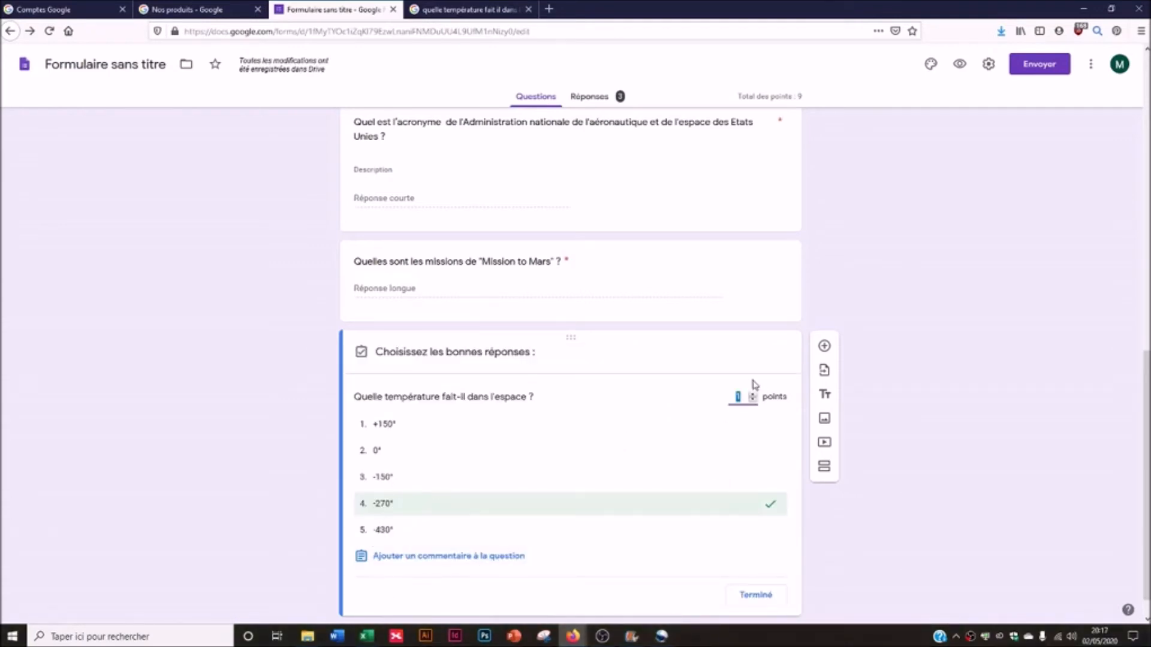
left_click(756, 595)
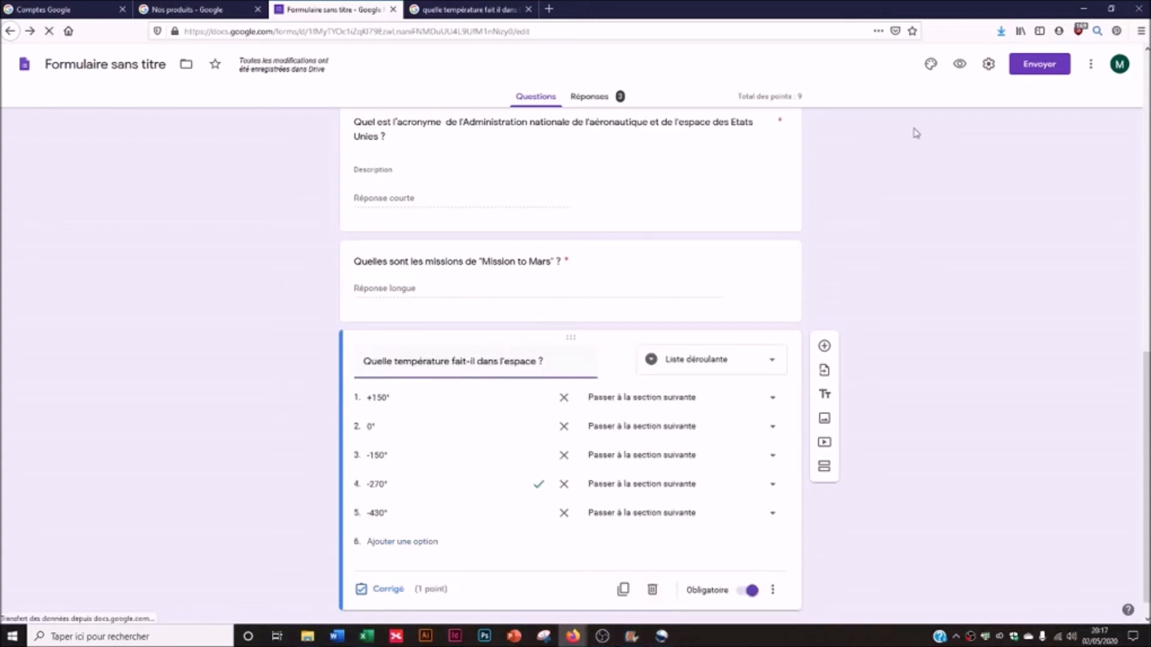
- Set grades to release immediately after submission and save the quiz settings
left_click(988, 64)
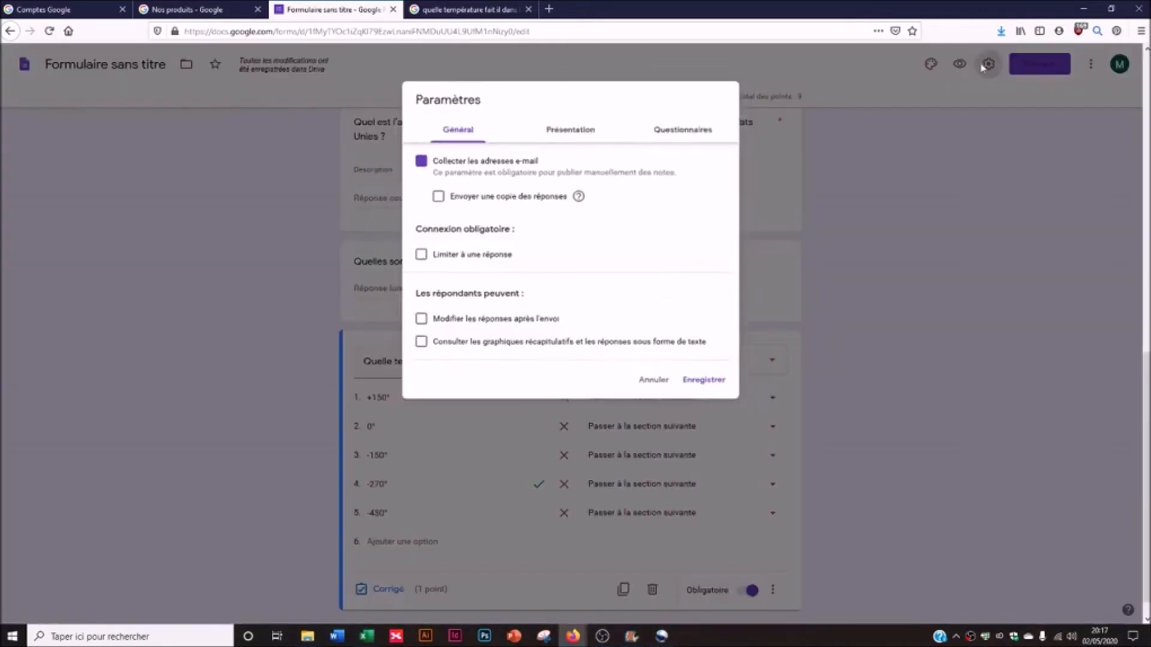
left_click(664, 124)
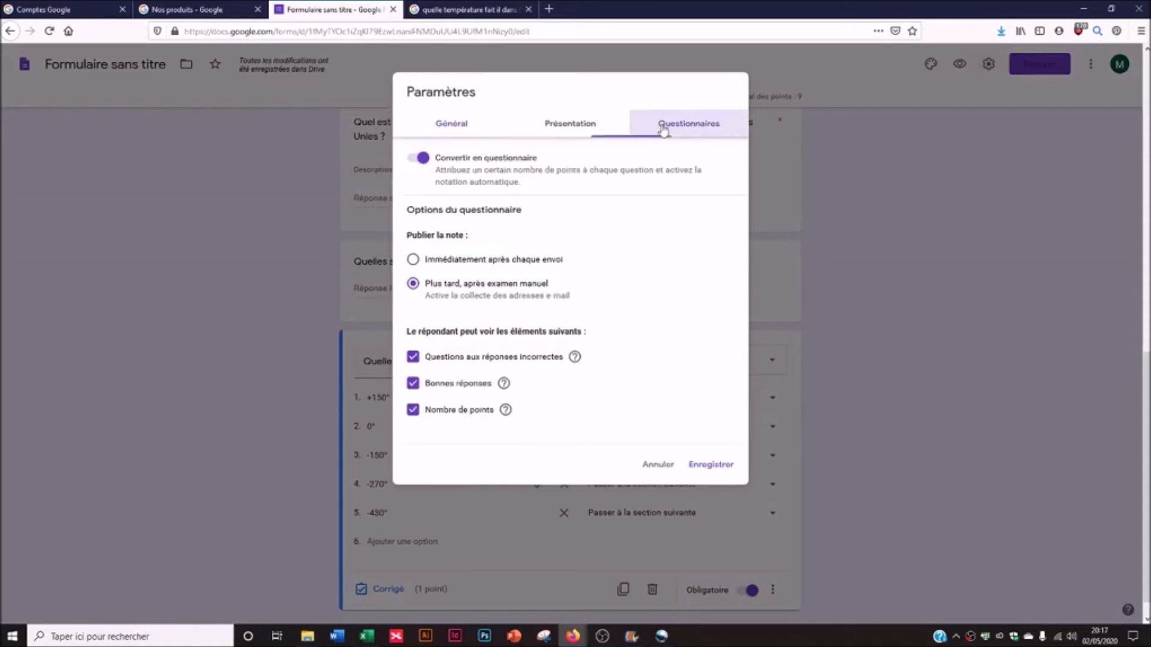
left_click(414, 260)
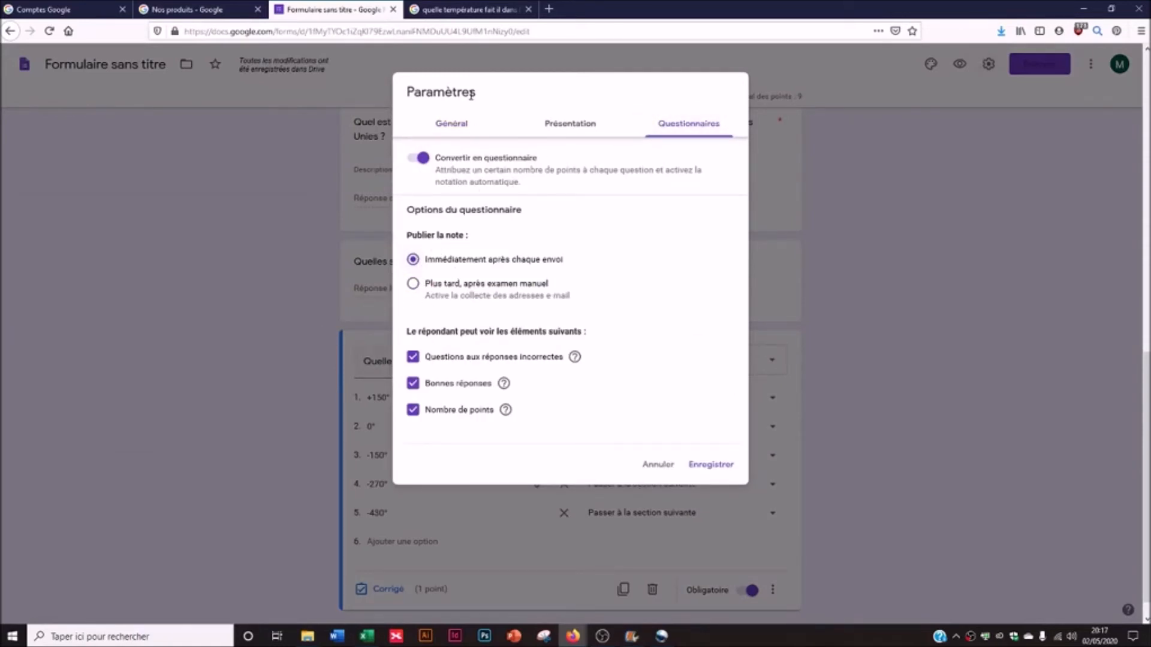
left_click(714, 466)
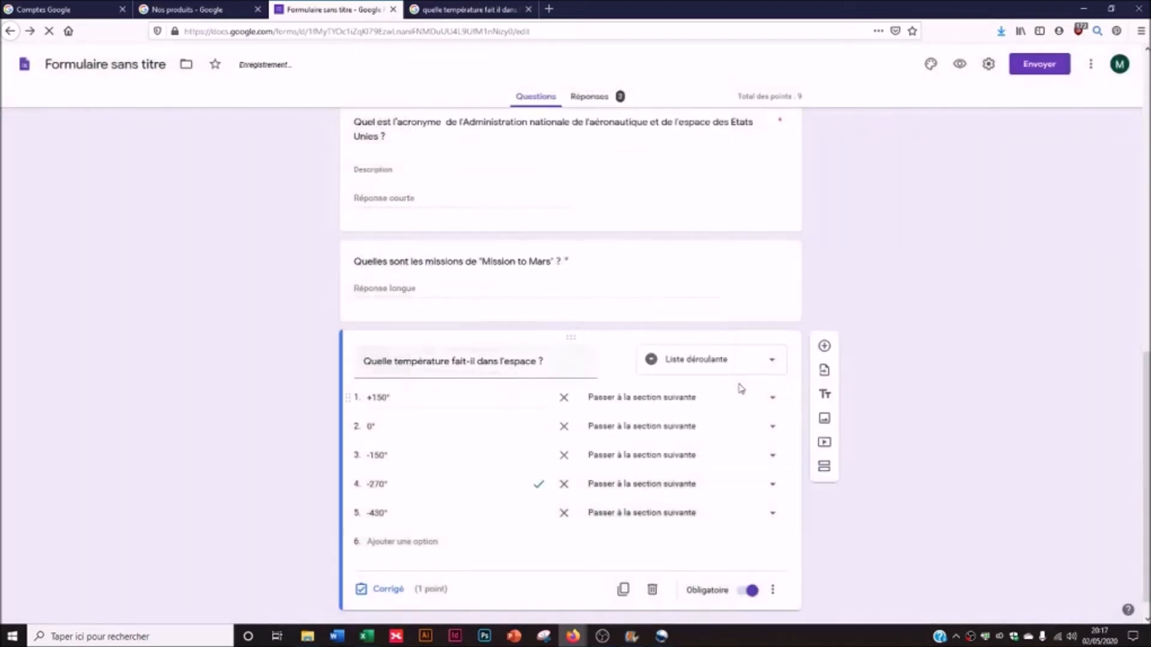
scroll(459, 466, "up", 4)
scroll(521, 525, "up", 4)
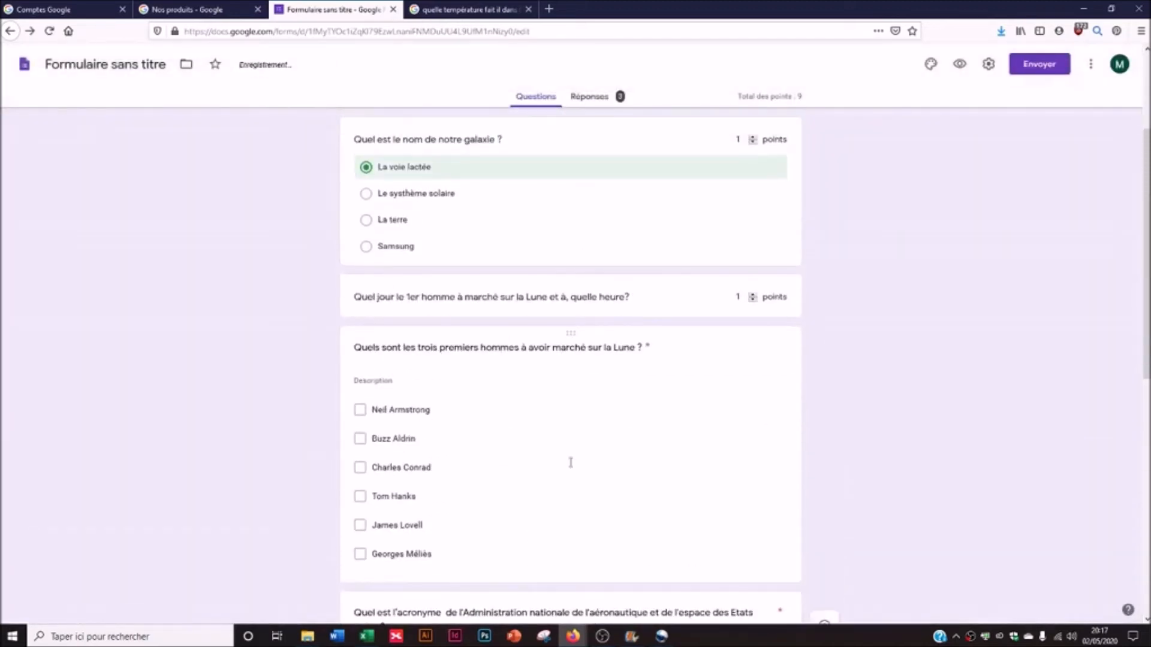
scroll(570, 462, "down", 3)
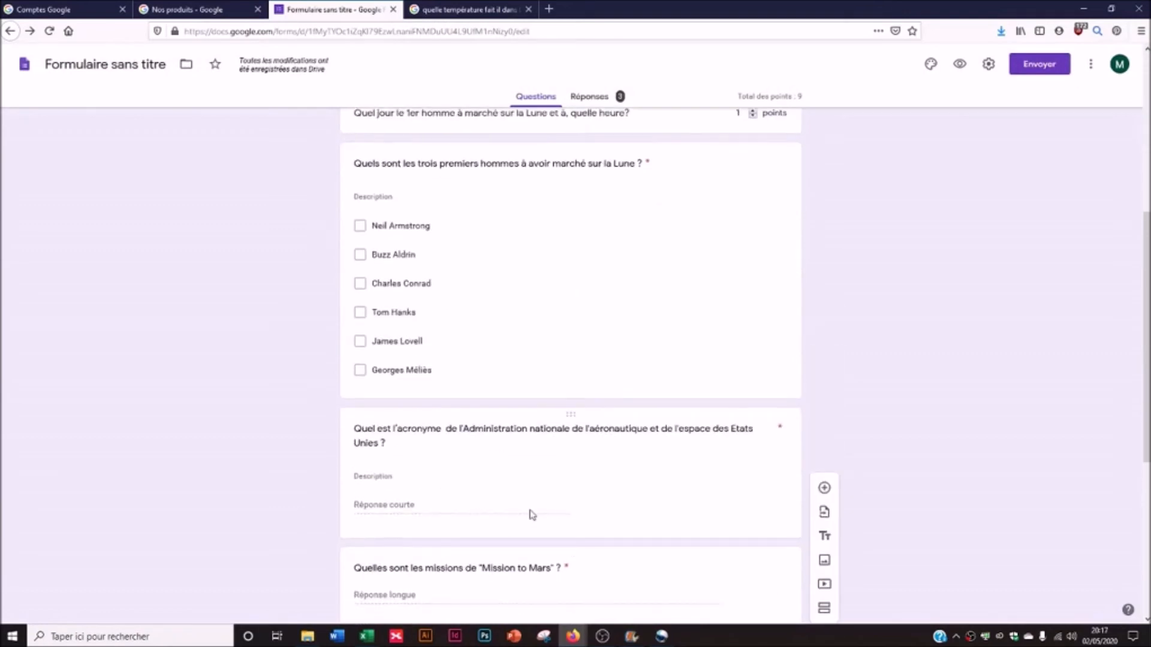
scroll(380, 530, "up", 4)
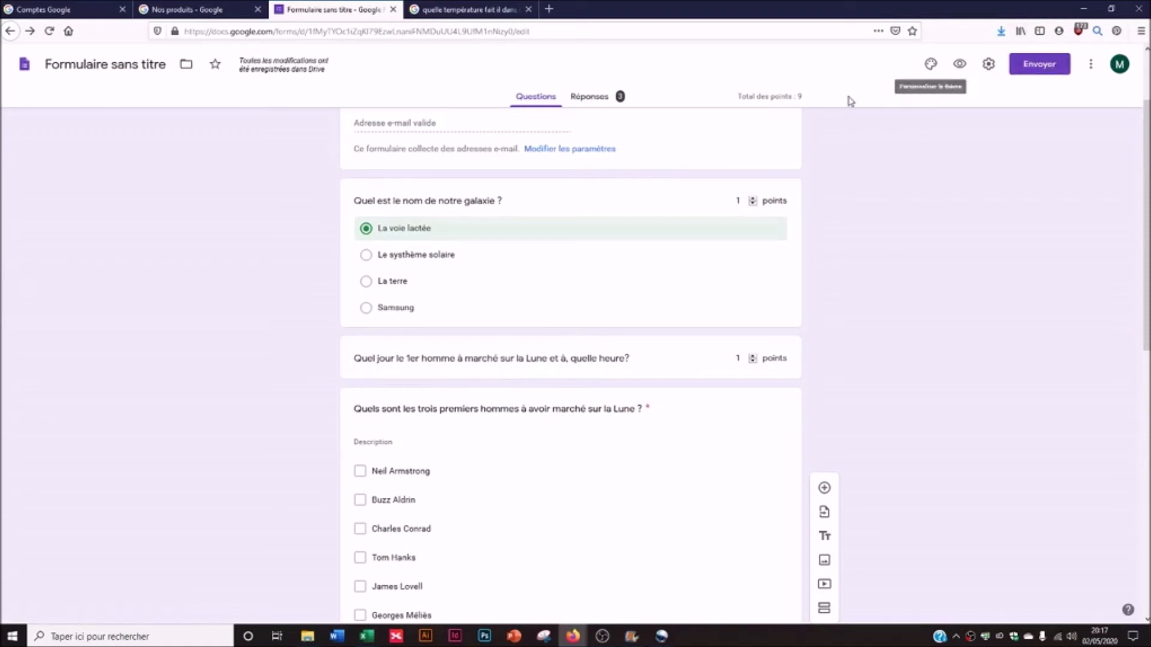
- Switch grade release to 'Plus tard, après examen manuel' and save
left_click(989, 64)
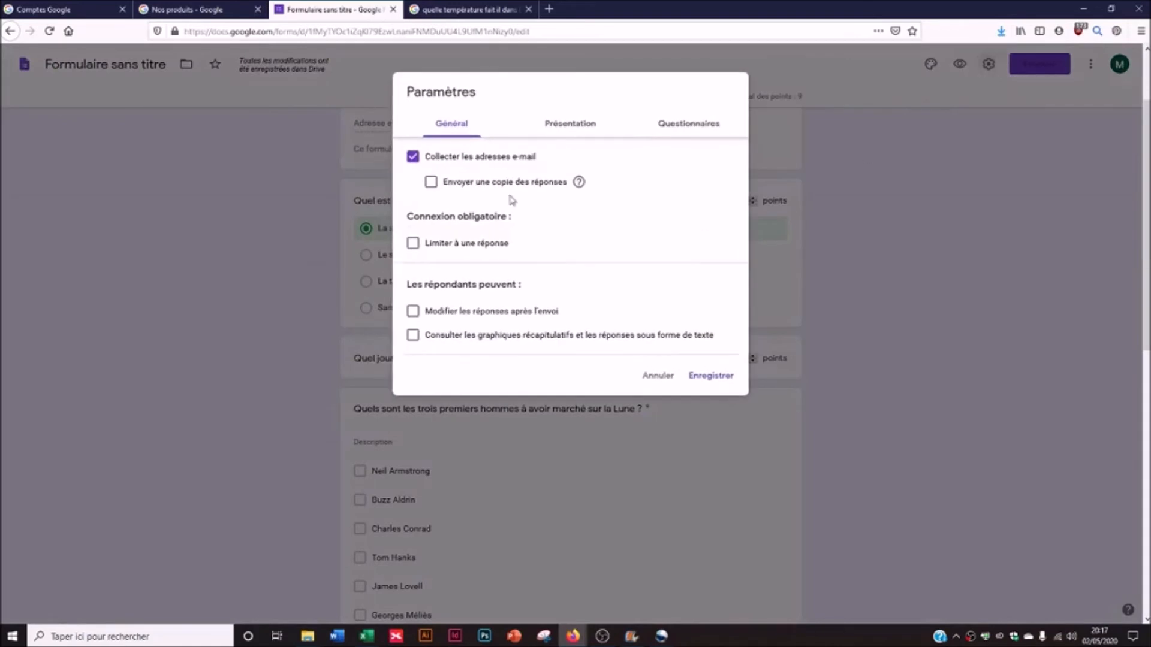
left_click(653, 133)
left_click(429, 286)
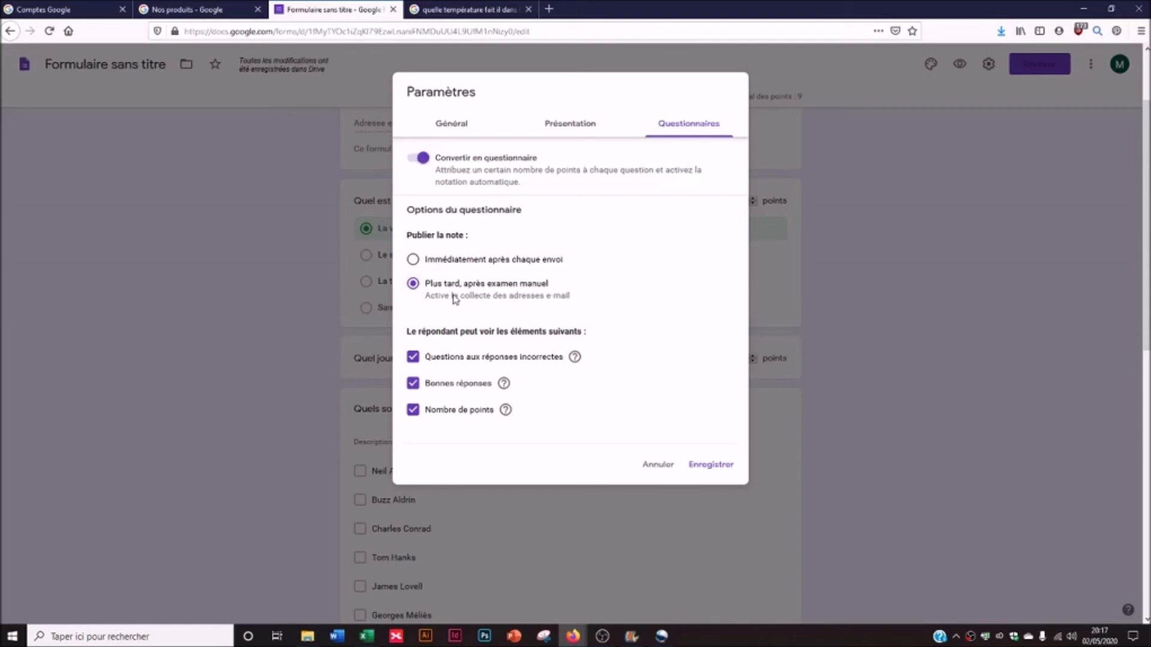
left_click(730, 465)
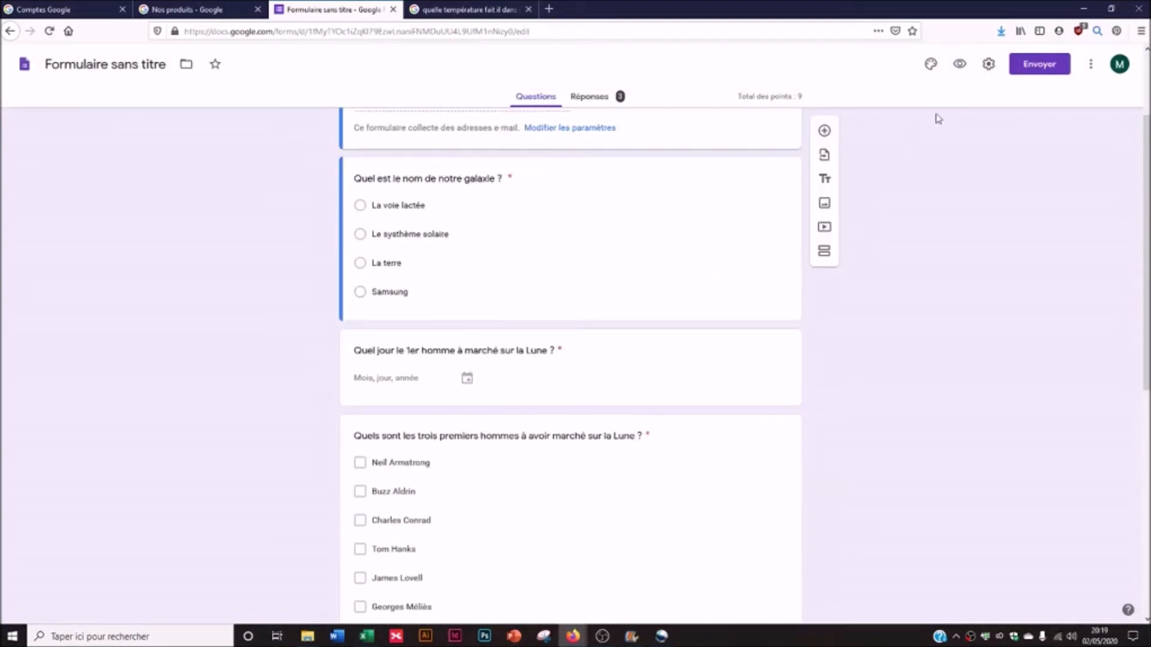
- In the preview, enter an e-mail, choose La voie lactée, and fill the Moon-landing date
left_click(964, 64)
left_click(429, 189)
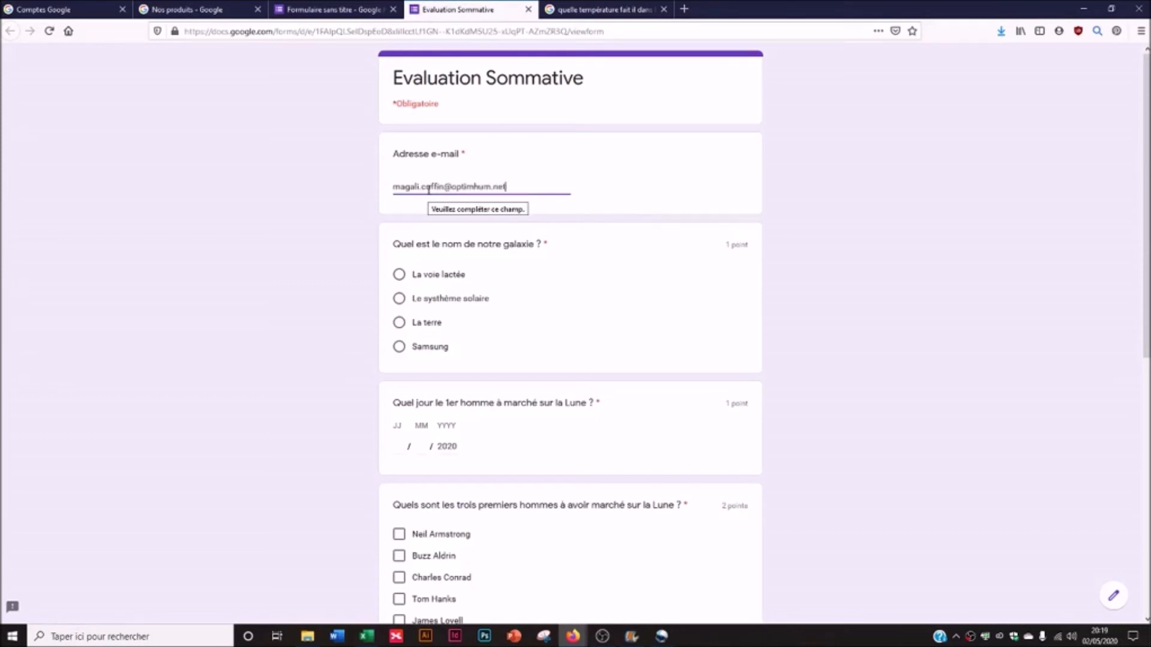
key("Tab")
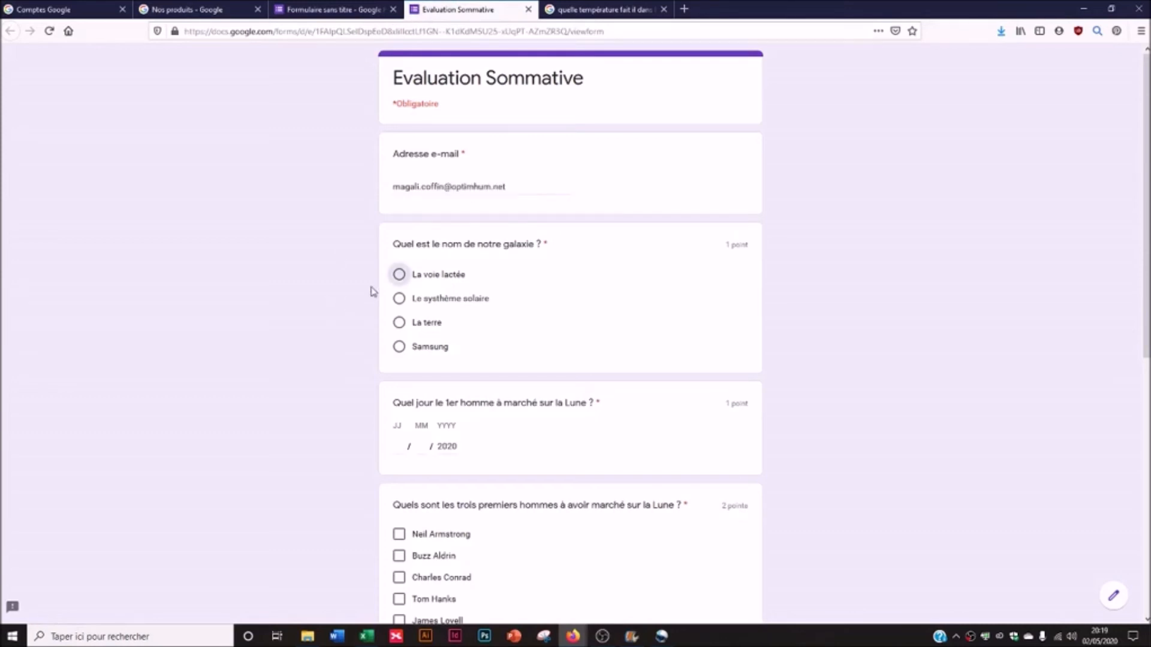
left_click(401, 276)
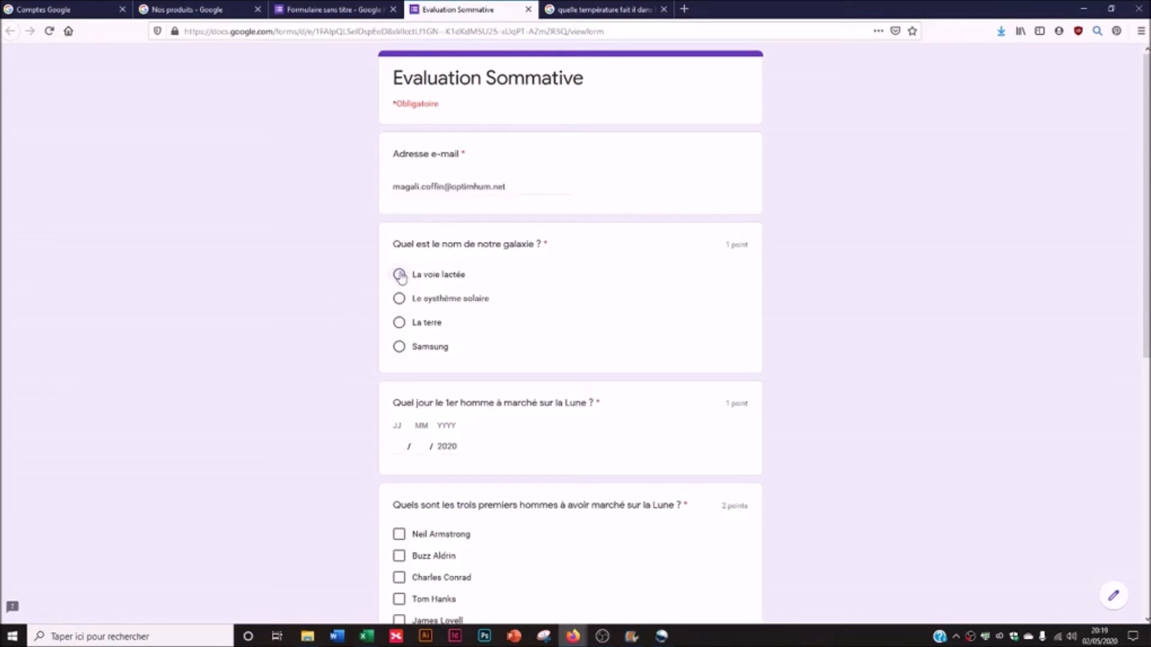
left_click(401, 451)
type("25")
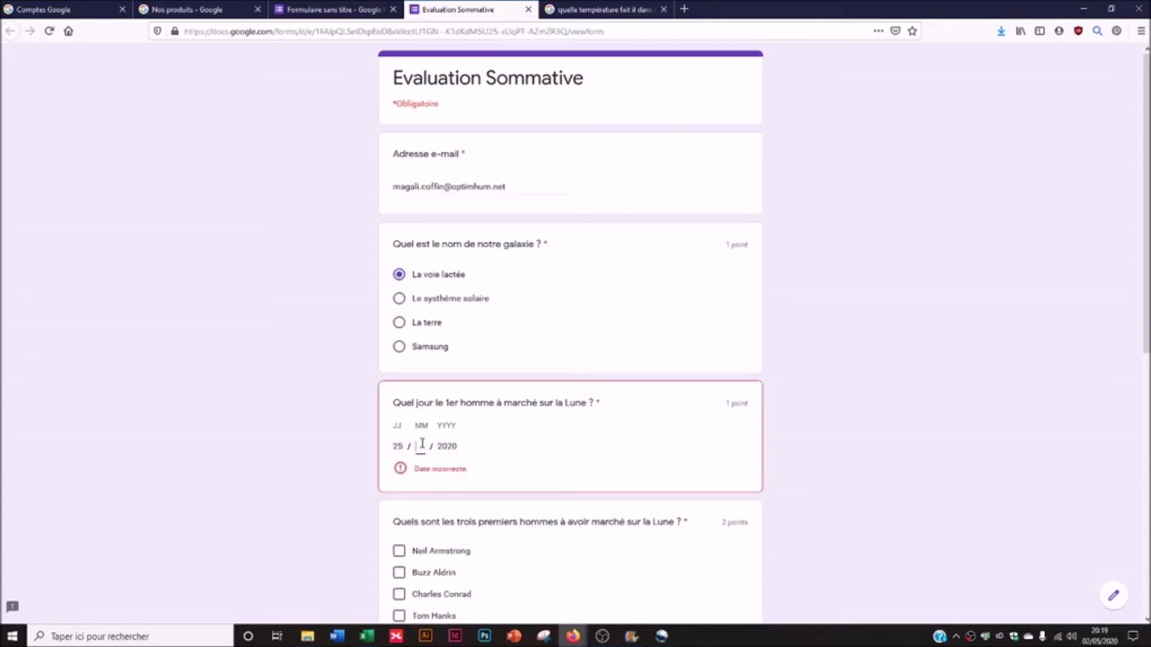
type("07")
key("Tab")
type("1")
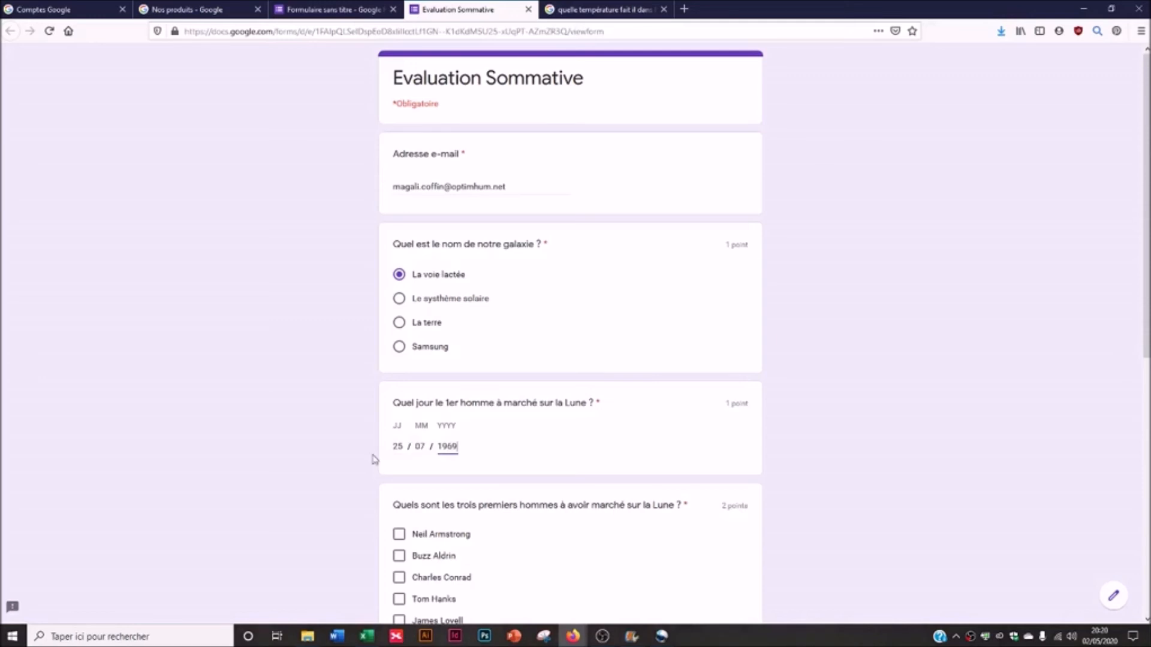
- Tick Neil Armstrong, Buzz Aldrin and Charles Conrad as the Moon walkers
scroll(347, 465, "down", 2)
left_click(399, 412)
left_click(399, 433)
left_click(400, 454)
left_click(399, 433)
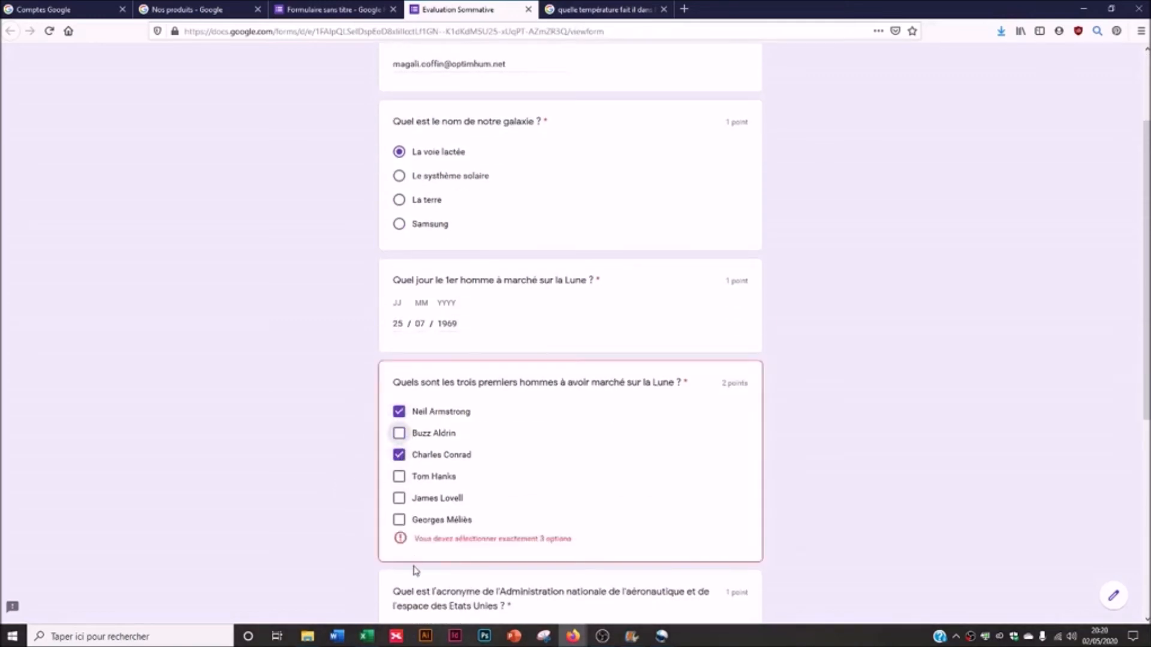
left_click(399, 433)
- Answer the NASA and Mission to Mars questions, choose -430°, and submit
scroll(345, 533, "down", 4)
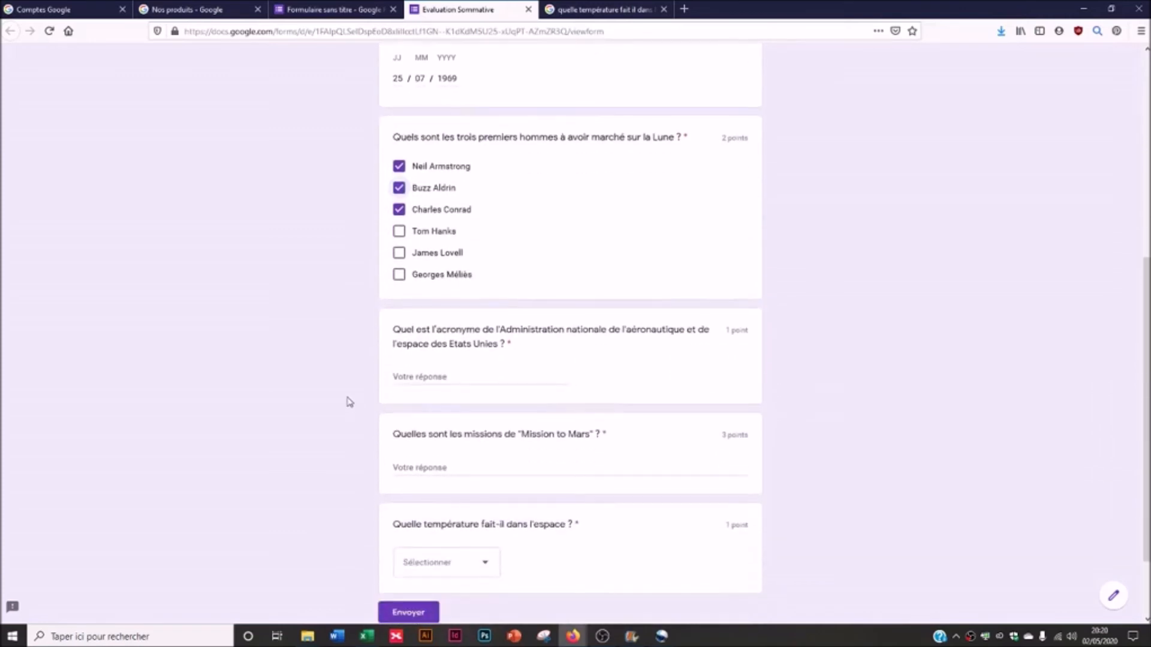
left_click(469, 381)
type("NasA")
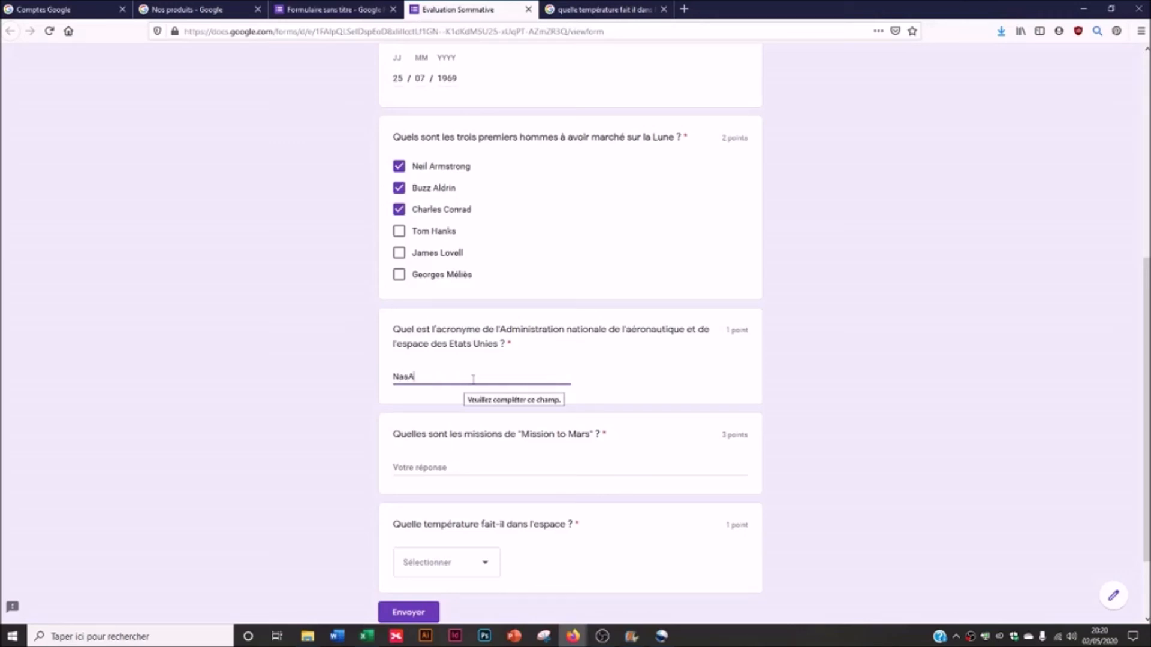
left_click(458, 468)
type("efrgvqerf")
scroll(462, 472, "down", 1)
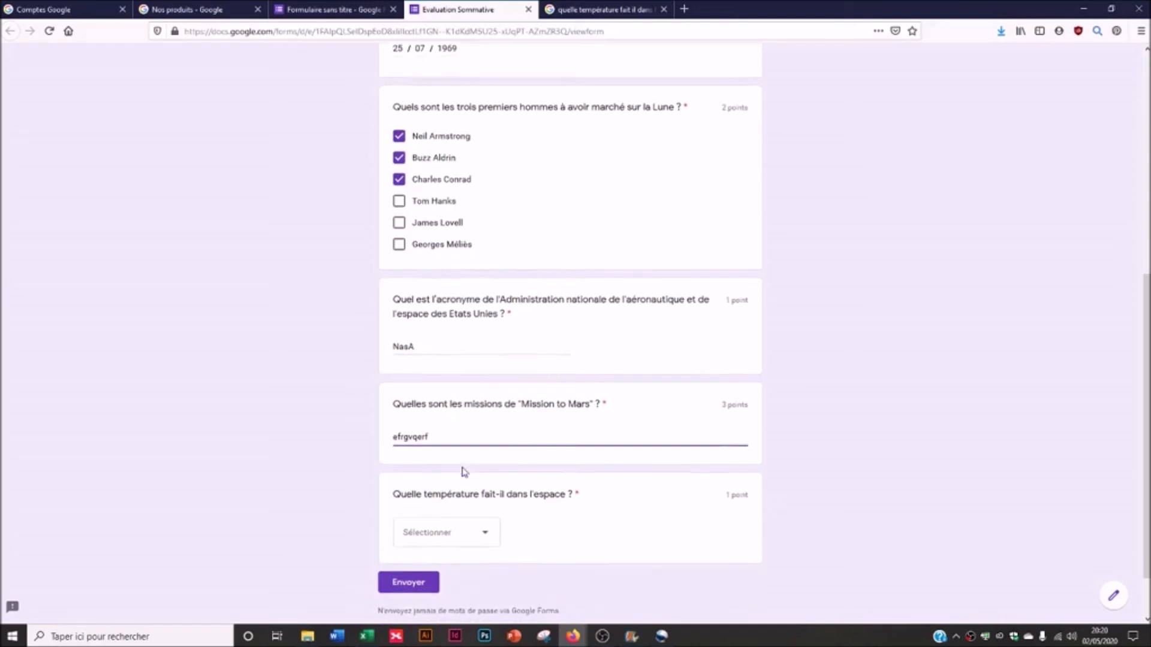
scroll(462, 472, "down", 2)
left_click(419, 468)
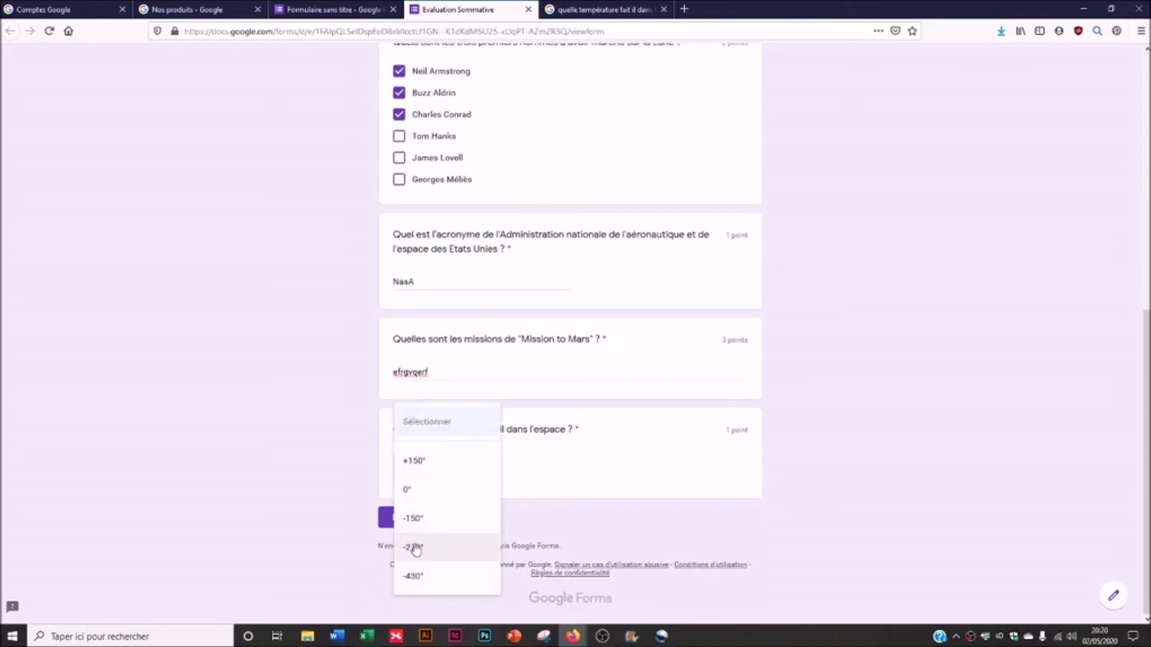
left_click(416, 550)
left_click(420, 474)
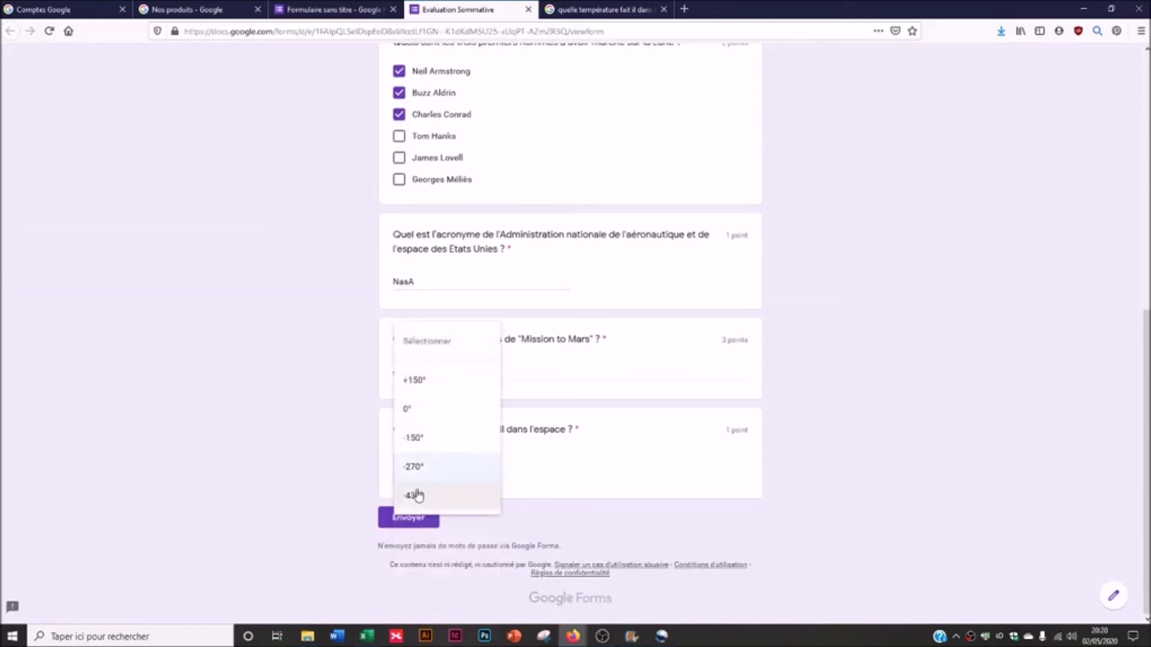
left_click(418, 495)
left_click(397, 525)
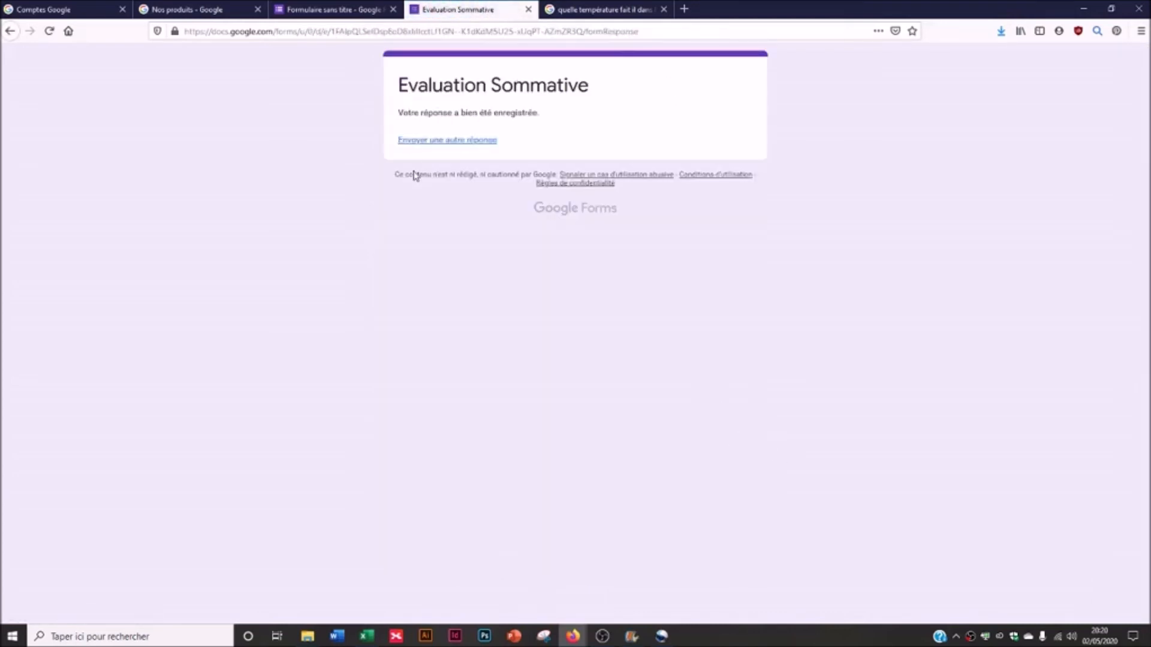
- Return to the editor and view the 4 quiz responses one at a time
left_click(334, 10)
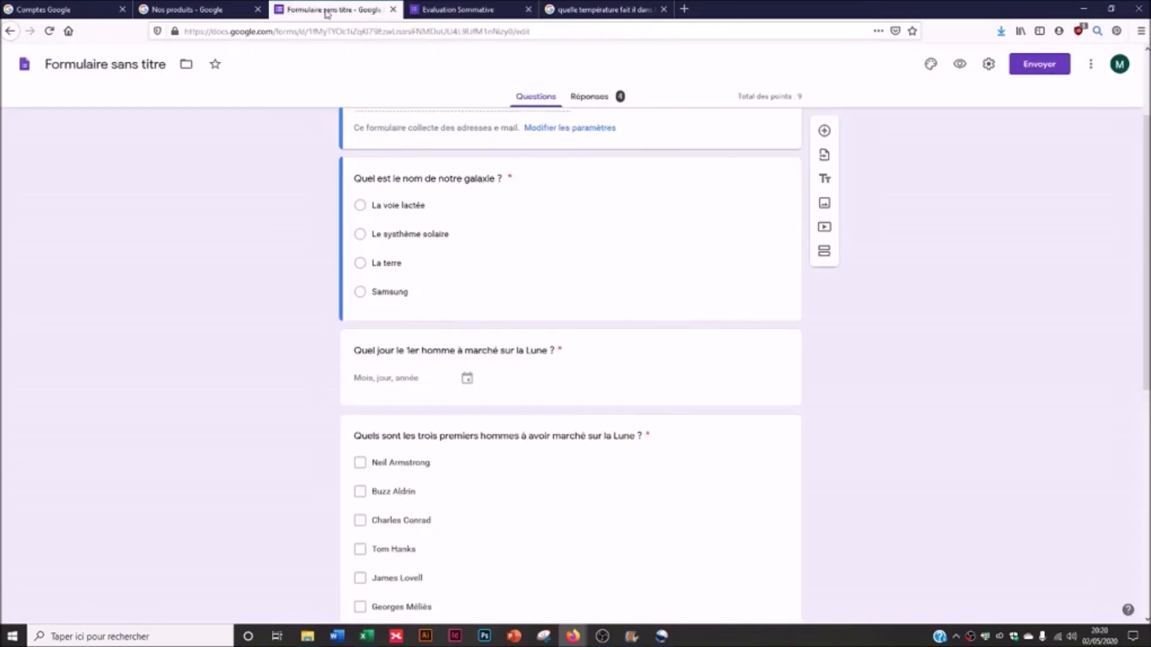
scroll(411, 329, "up", 2)
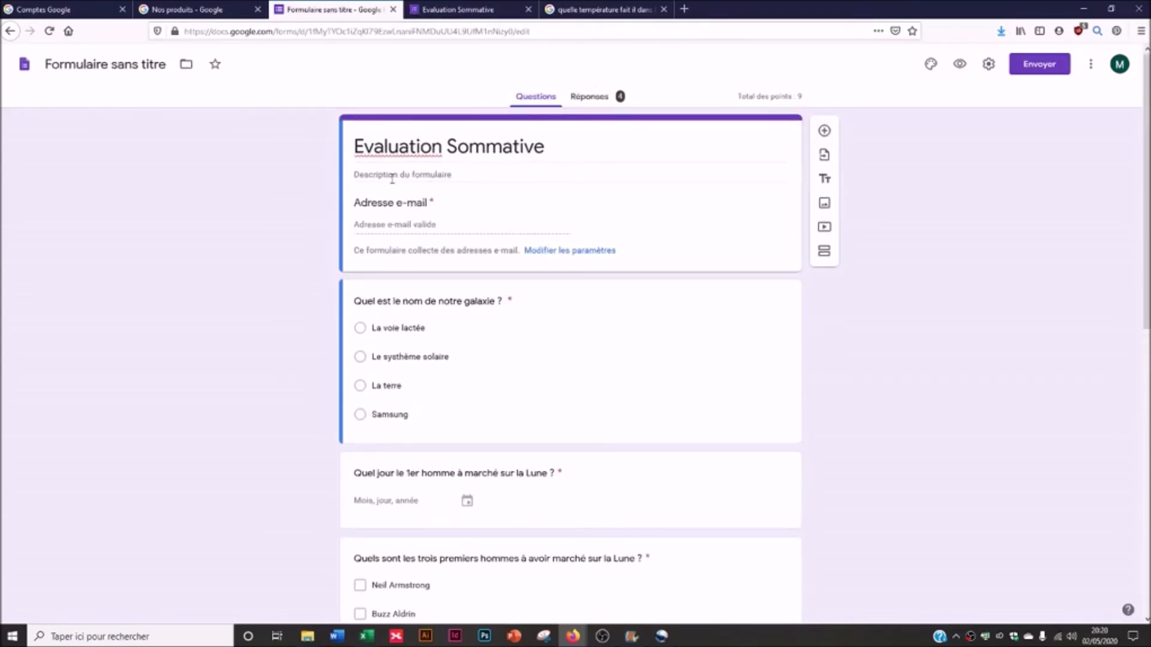
left_click(603, 97)
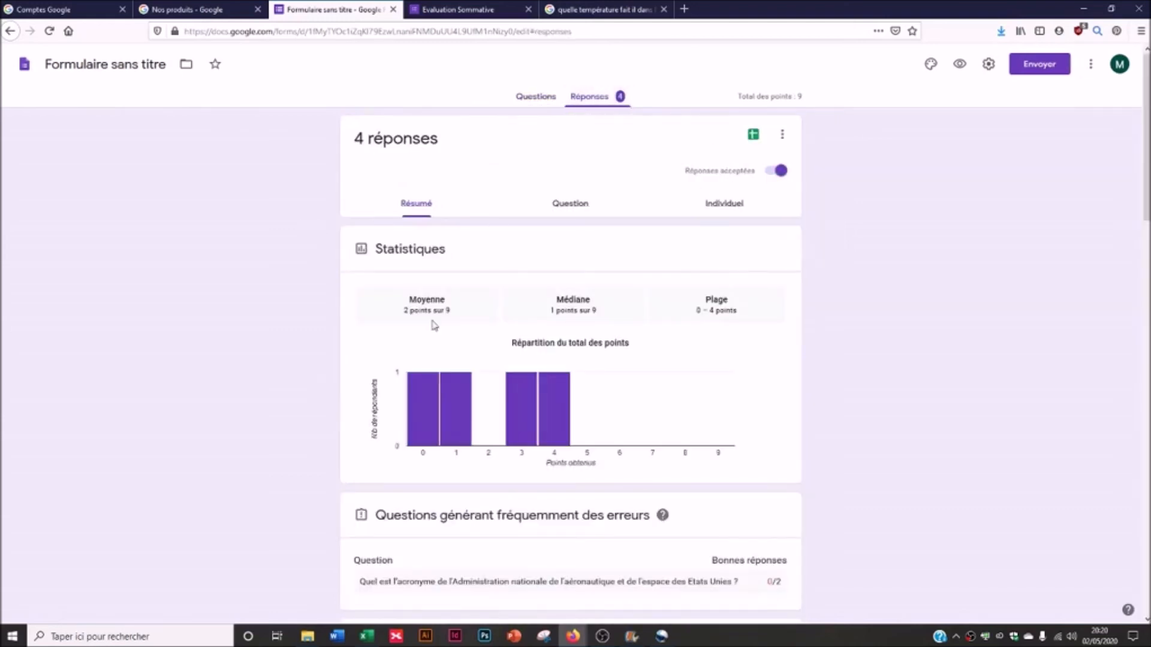
scroll(610, 508, "down", 20)
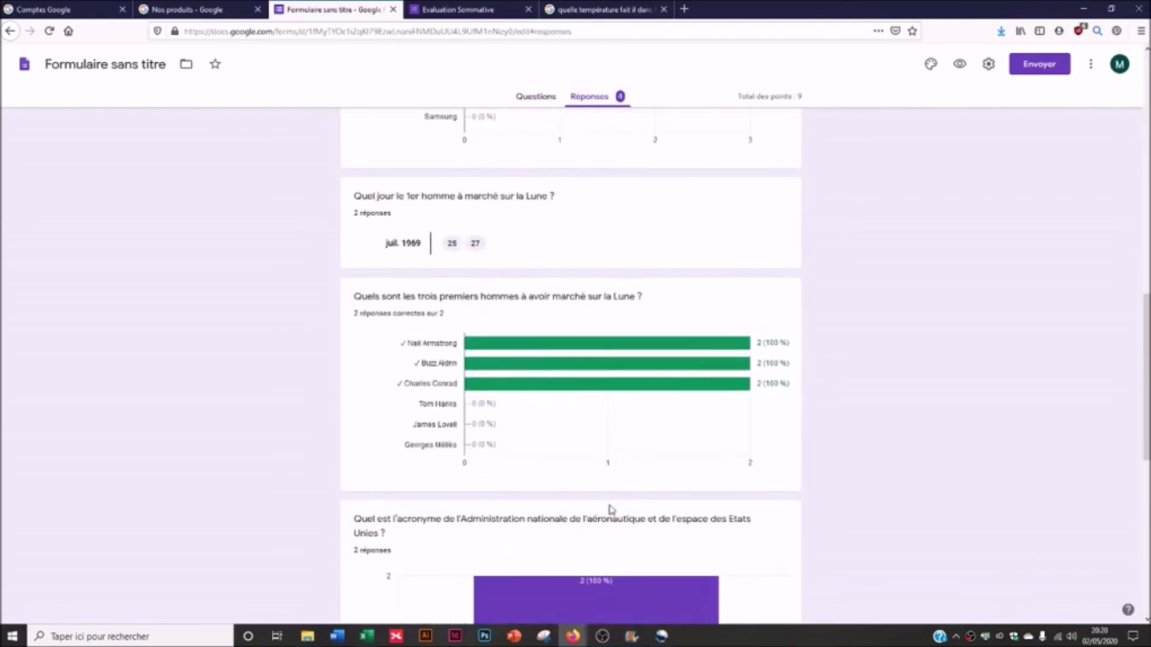
scroll(609, 509, "up", 20)
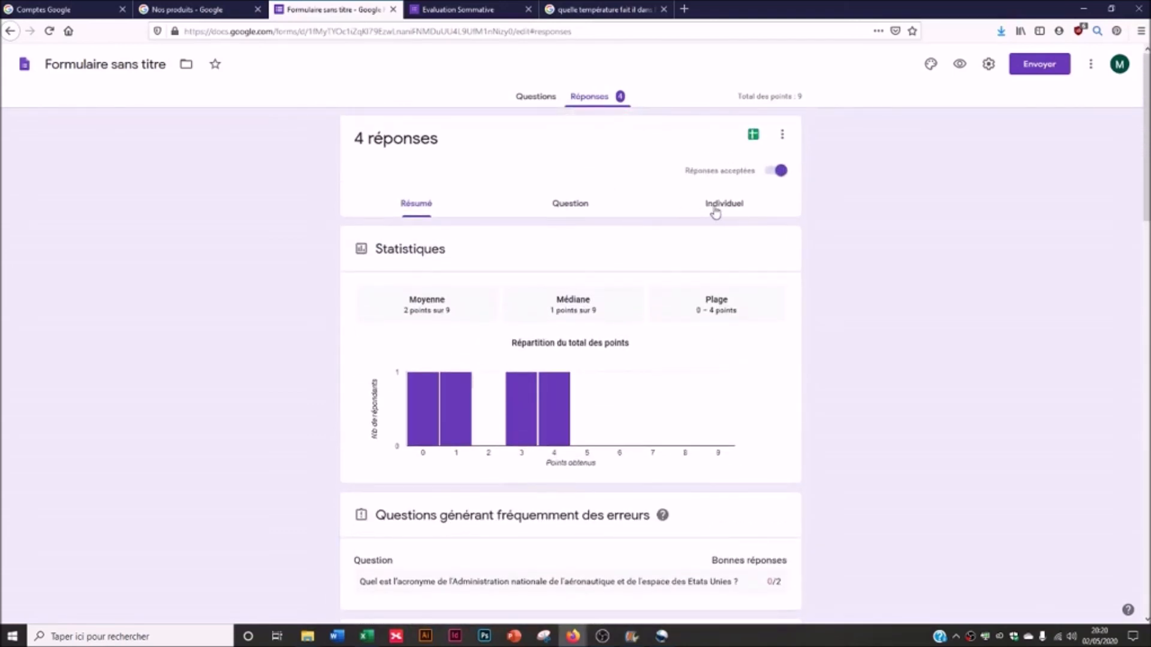
left_click(725, 206)
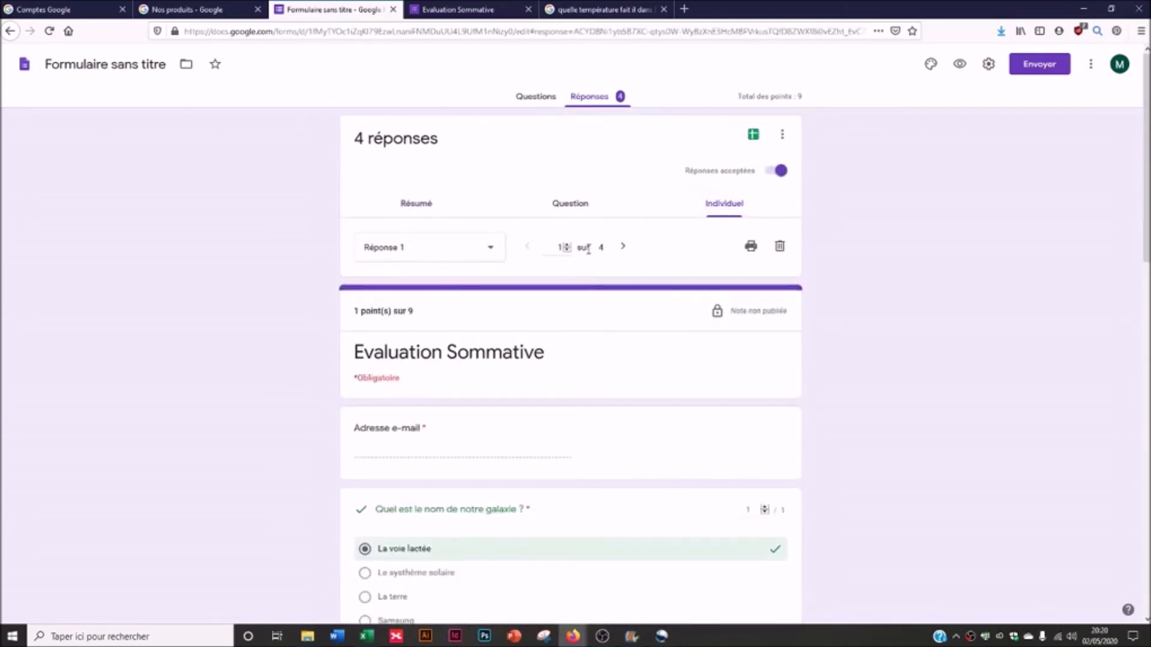
- Step to the fourth response and look through its answers
left_click(623, 247)
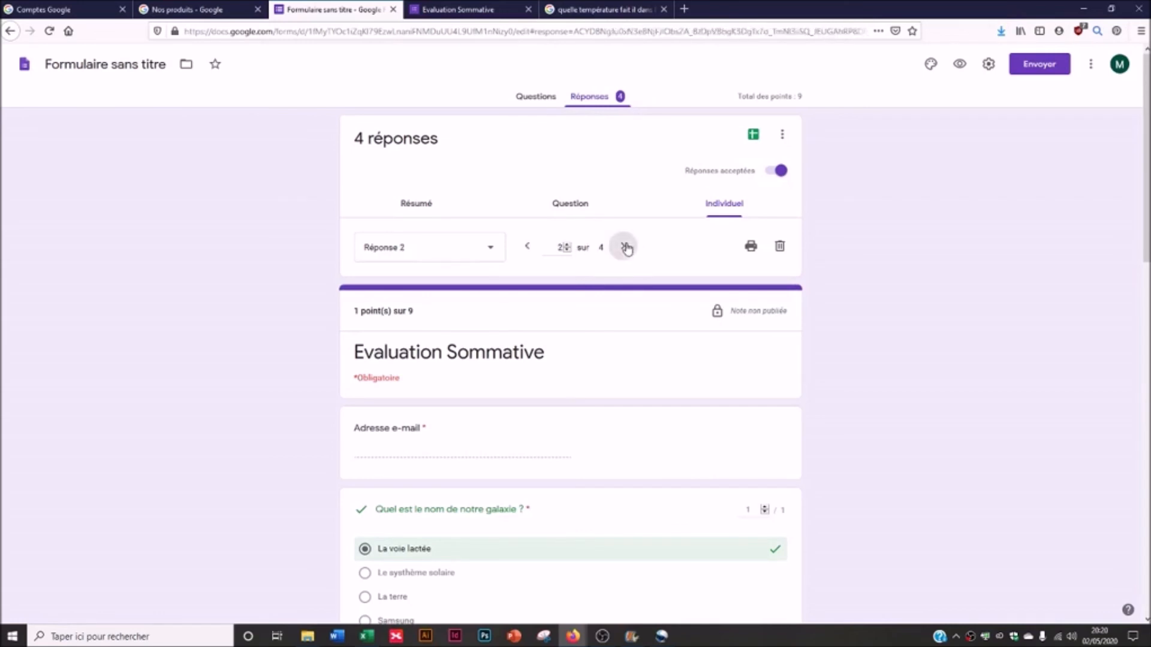
left_click(623, 247)
left_click(624, 248)
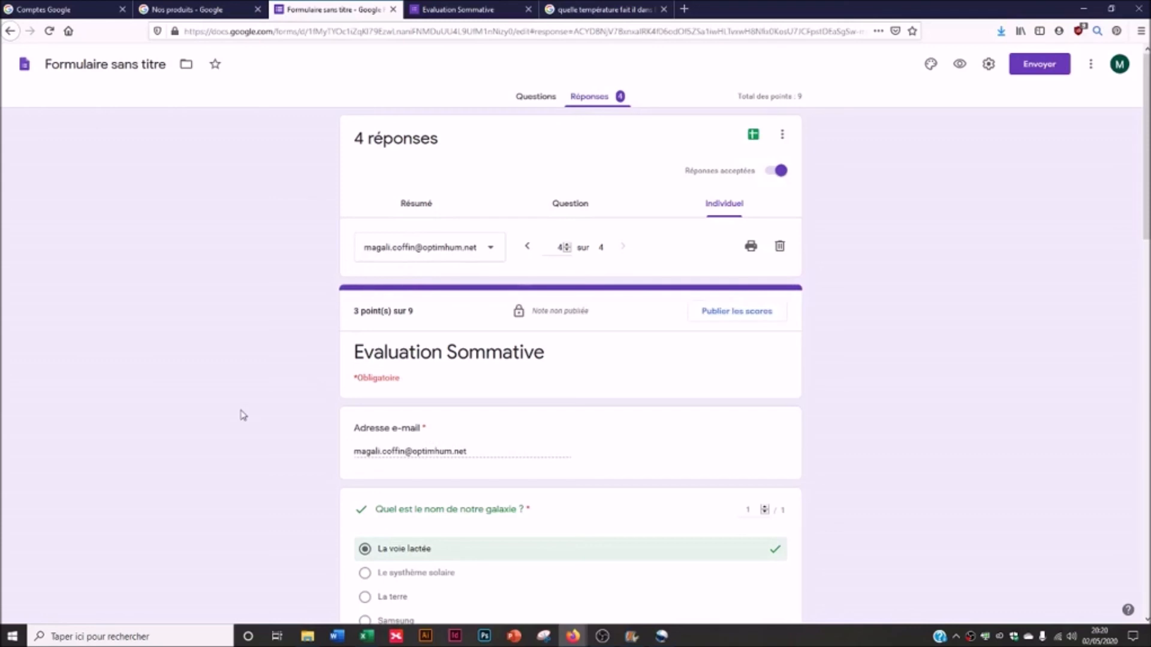
scroll(243, 415, "down", 4)
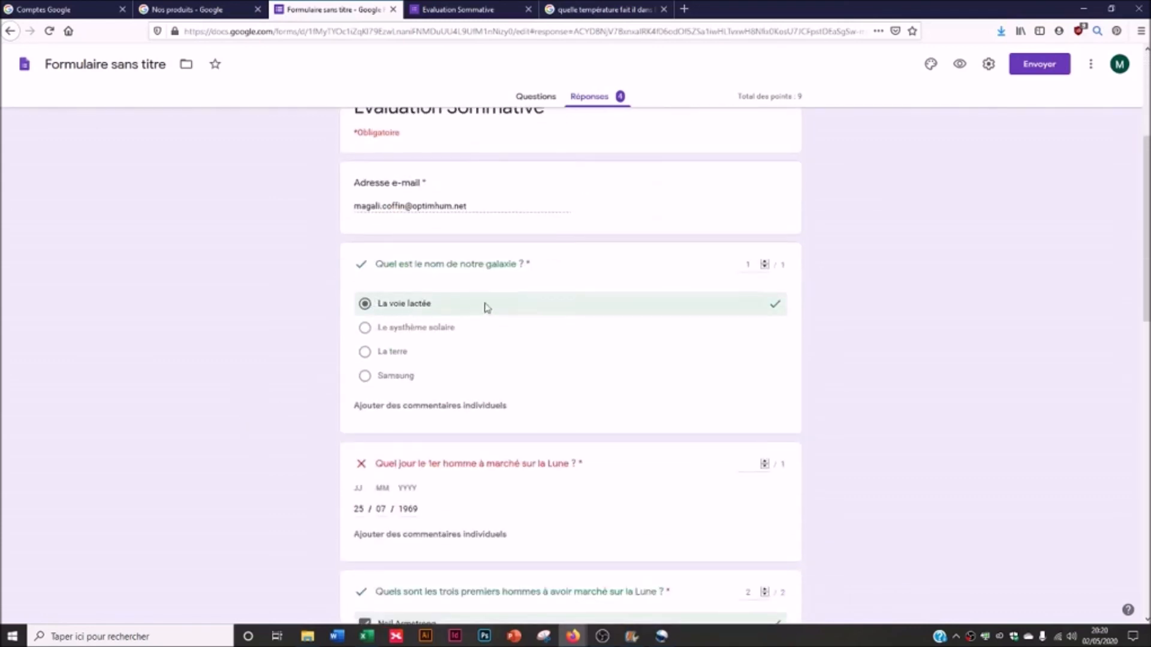
scroll(766, 398, "down", 3)
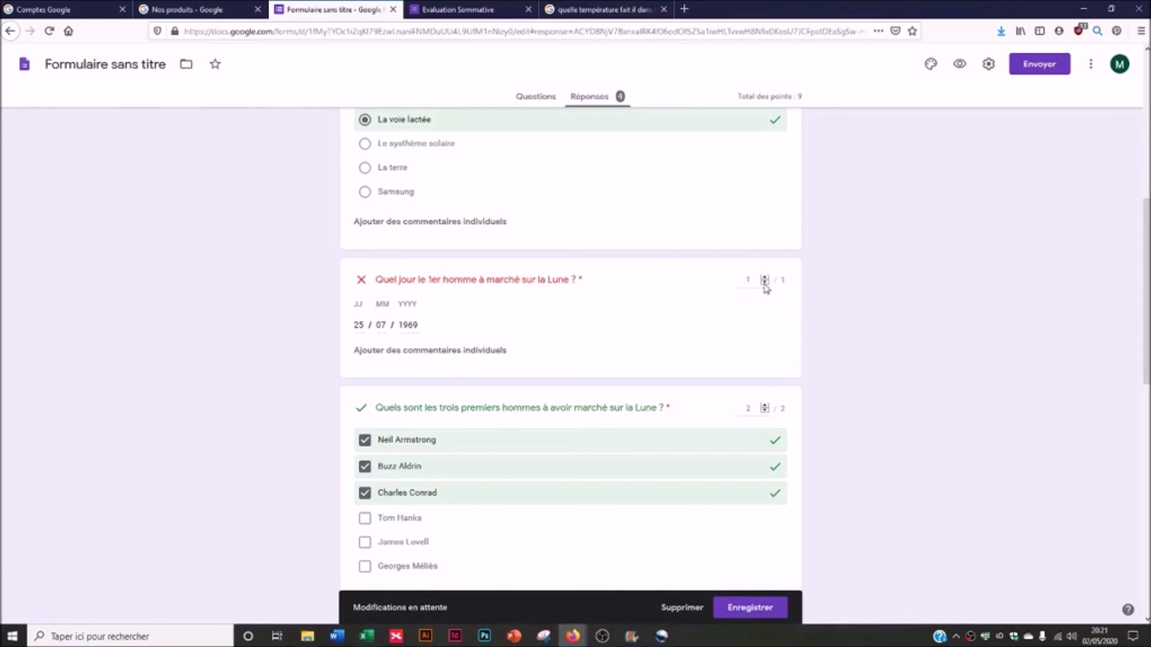
scroll(790, 366, "down", 2)
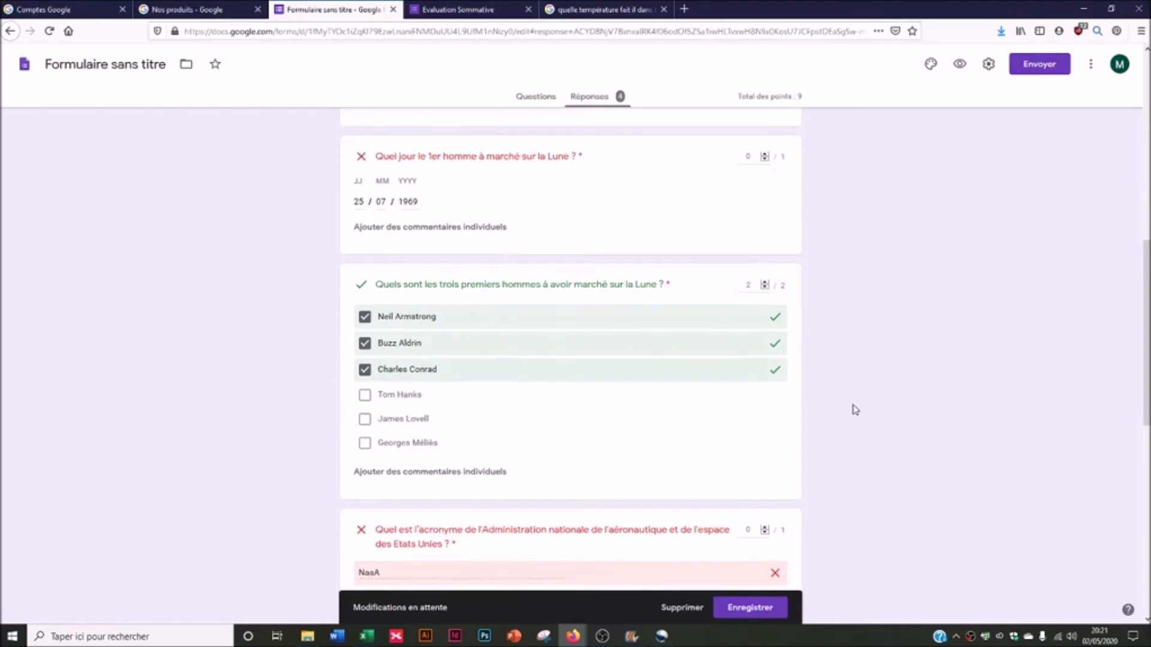
scroll(852, 408, "down", 4)
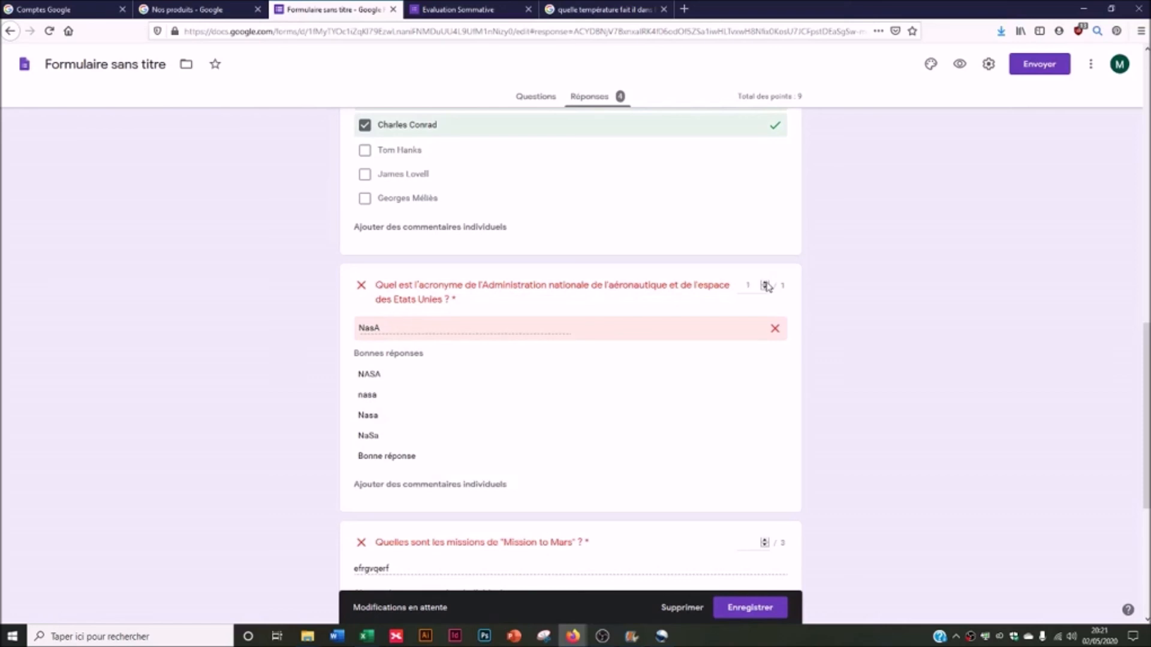
scroll(865, 390, "down", 4)
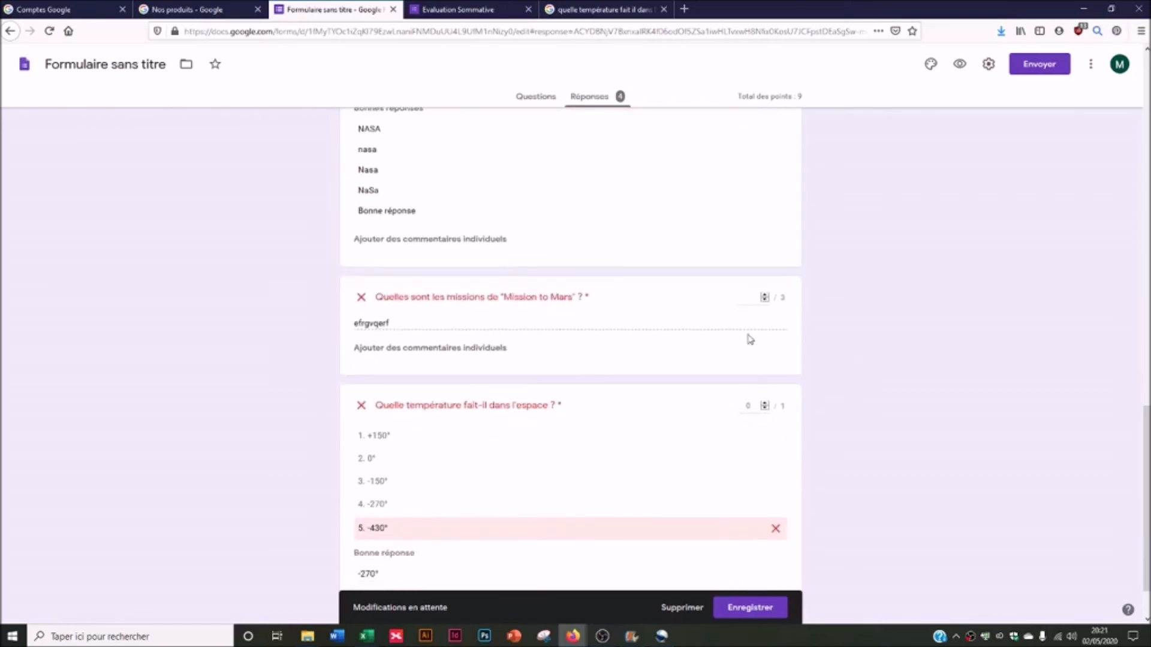
- Adjust the Mission to Mars answer's points, save the 7/9 score, and bring up score publishing
left_click_drag(406, 322, 644, 329)
scroll(785, 368, "down", 1)
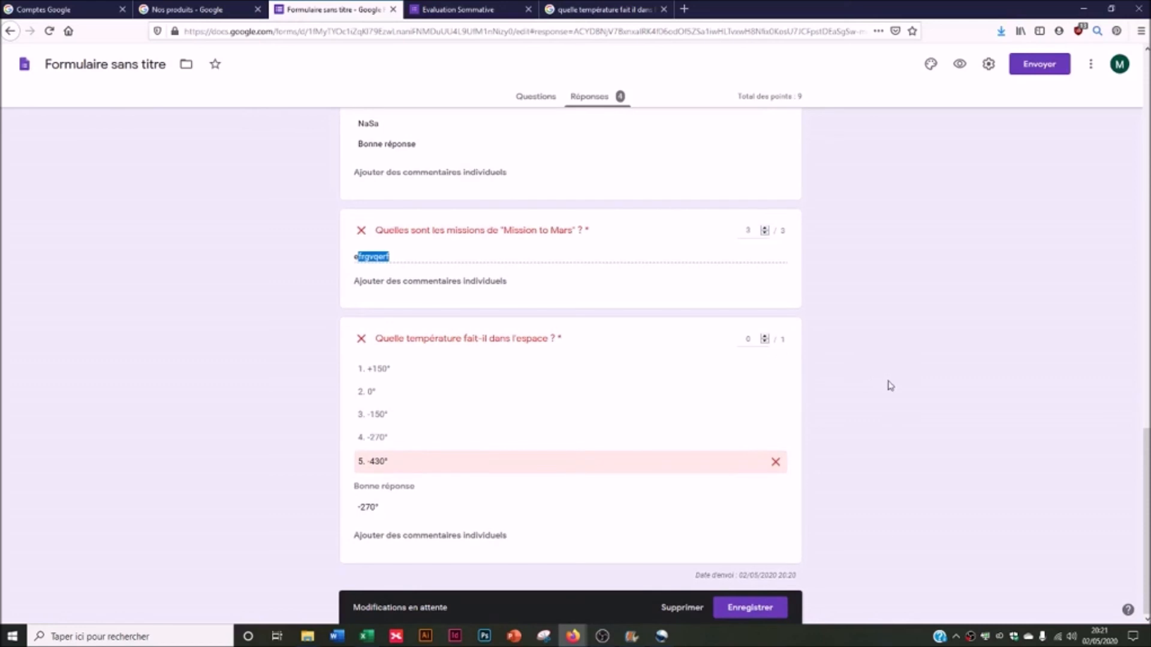
left_click(773, 619)
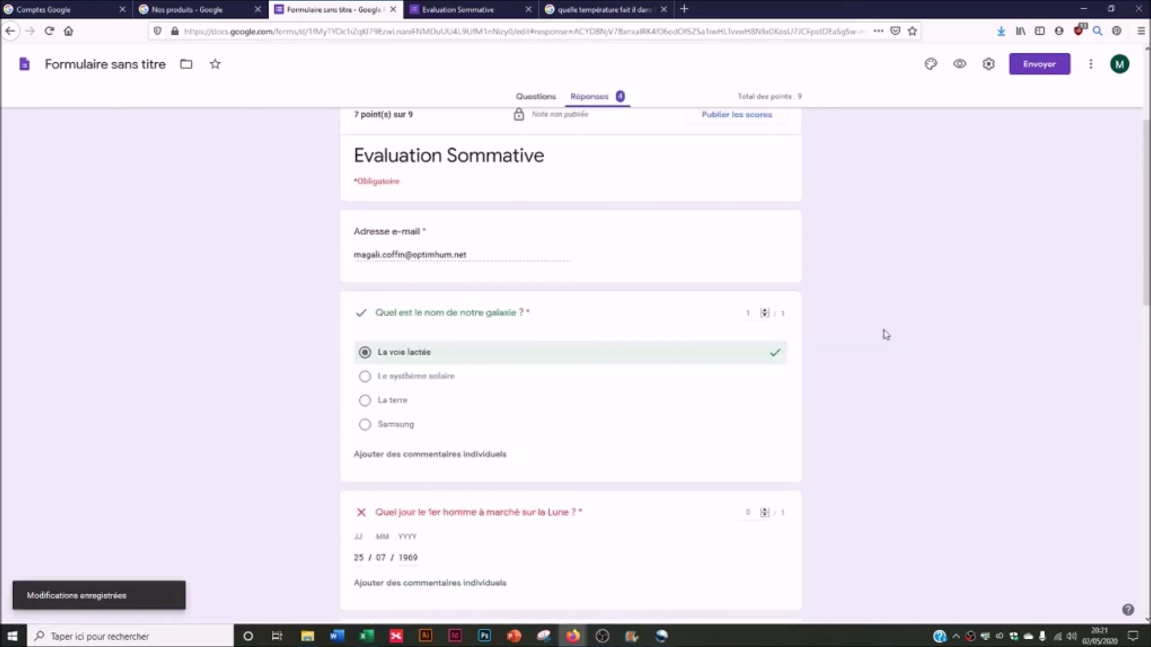
scroll(883, 333, "up", 3)
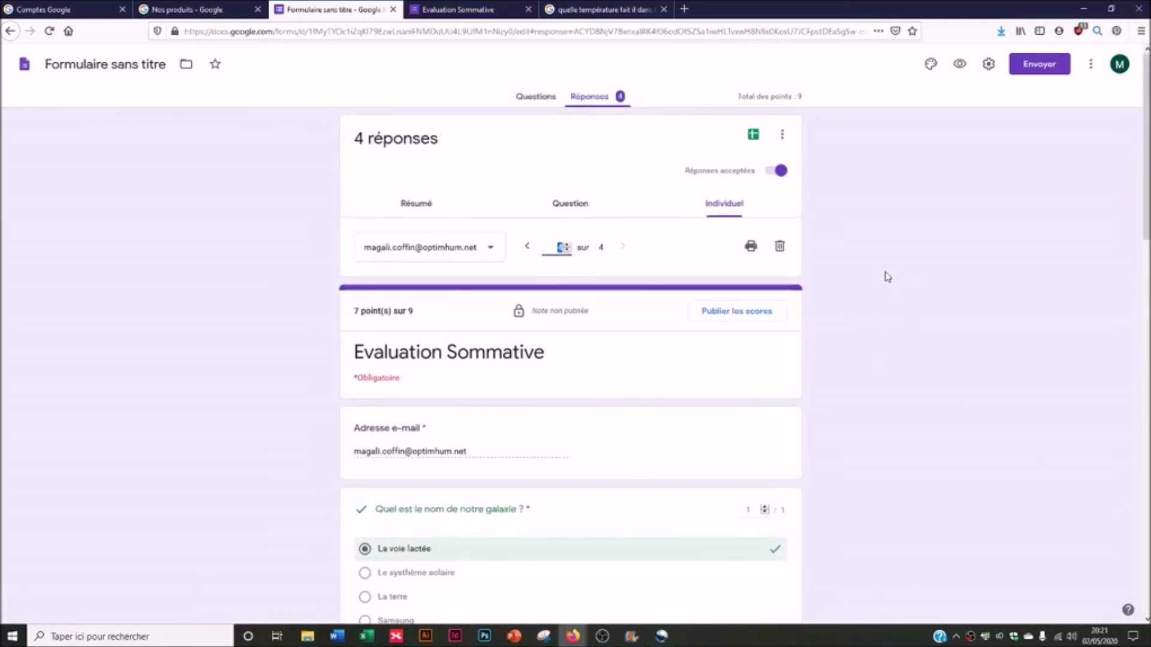
left_click(726, 318)
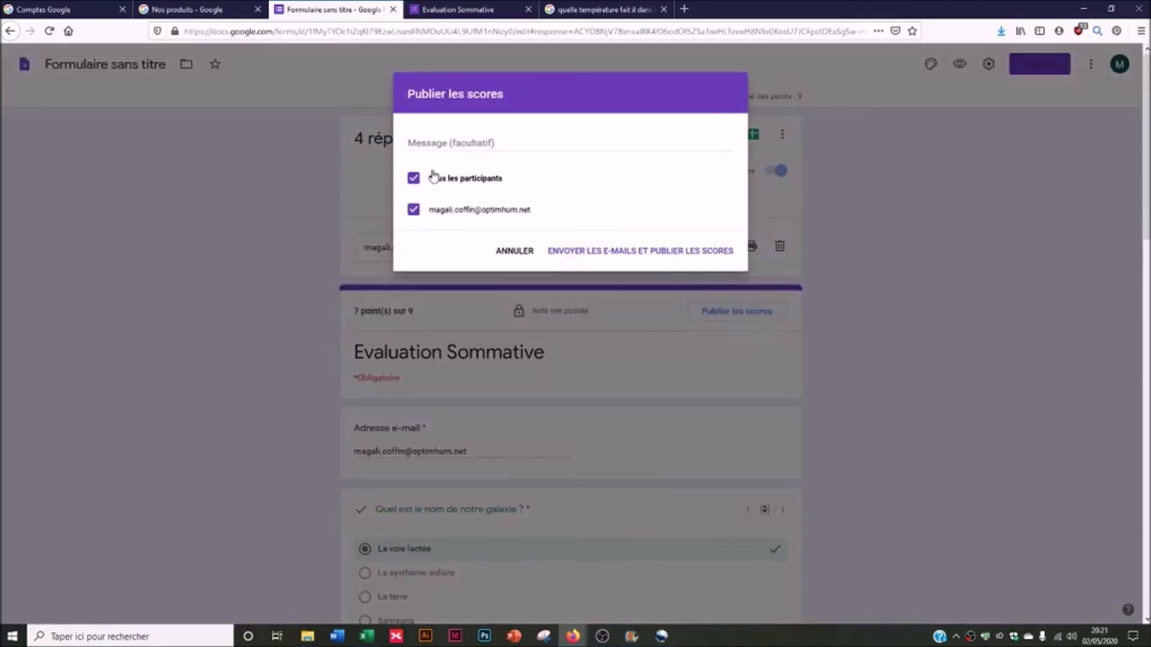